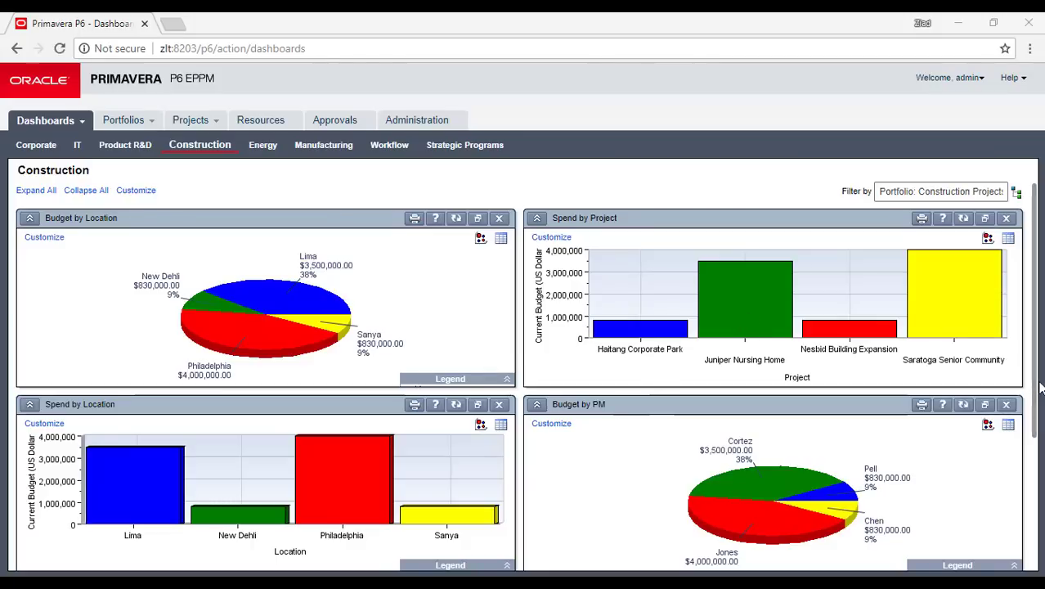
Go to Portfolios to view the IT Portfolio's financial rating versus risk bubble charts
{"action": "mouse_move", "coordinate": [1034, 394]}
{"action": "left_mouse_down"}
{"action": "mouse_move", "coordinate": [1040, 569]}
{"action": "mouse_move", "coordinate": [1040, 376]}
{"action": "left_mouse_up"}
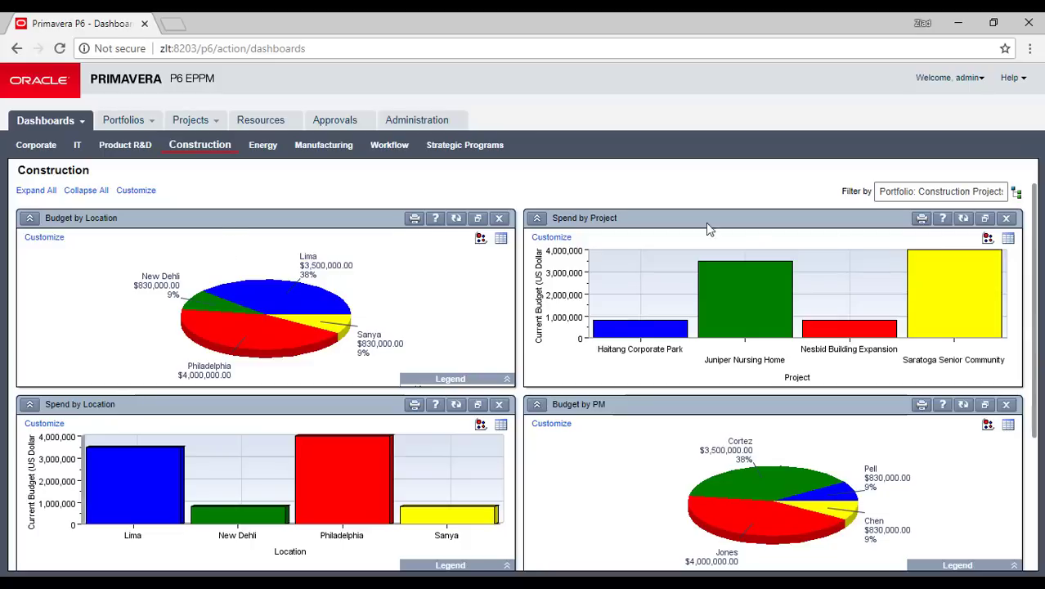
{"action": "left_click_drag", "start_coordinate": [1030, 253], "coordinate": [1041, 281]}
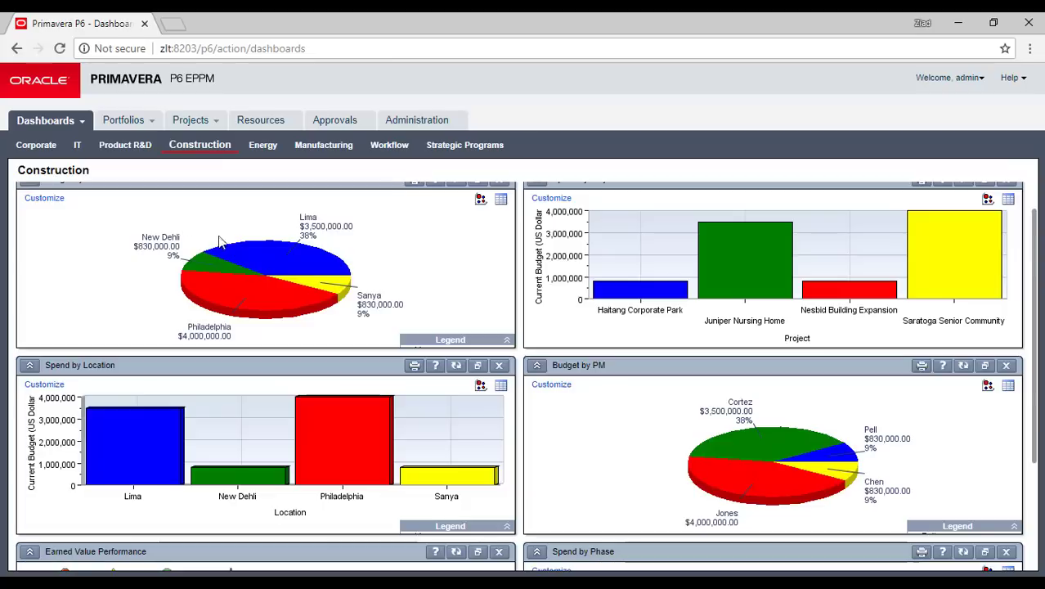
{"action": "mouse_move", "coordinate": [249, 257]}
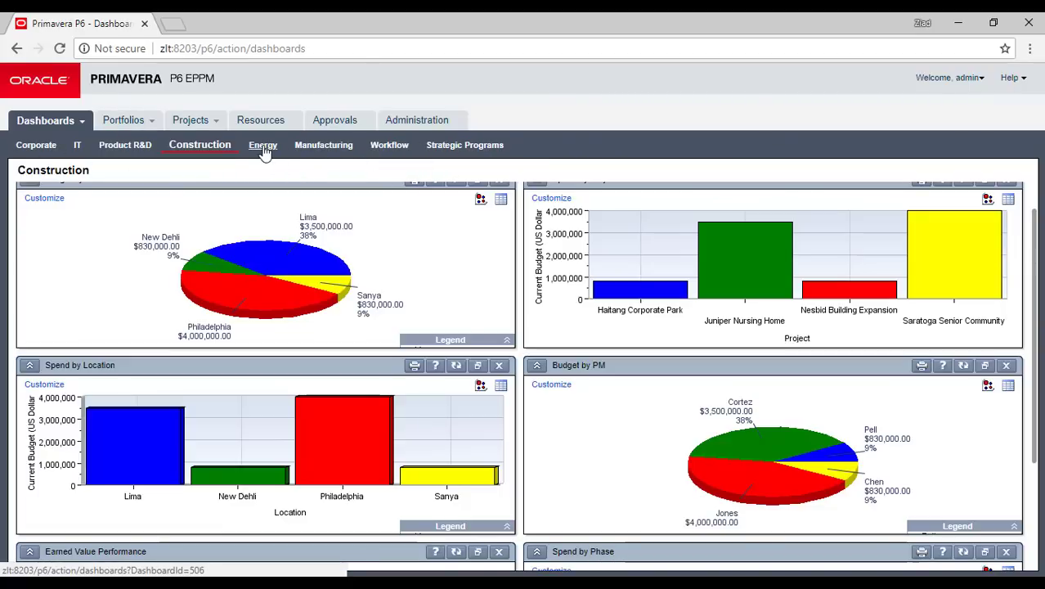
{"action": "left_click", "coordinate": [115, 120]}
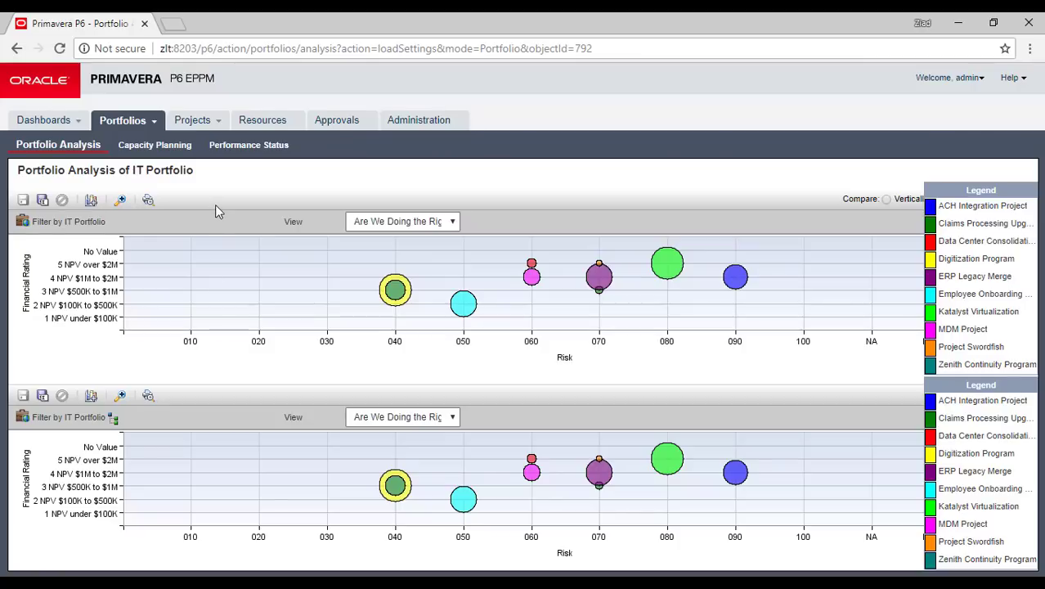
Open Capacity Planning for the IT Portfolio to list its projects, owners and start dates
{"action": "left_click", "coordinate": [153, 147]}
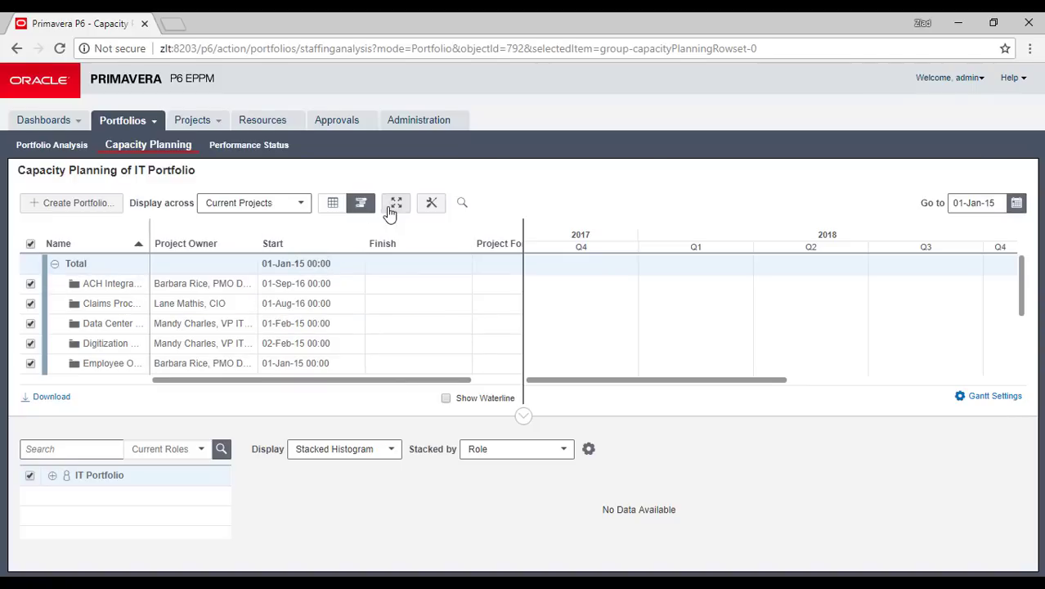
Toggle grid and Gantt views, set the capacity plan to All Projects, then open Performance Status
{"action": "left_click", "coordinate": [334, 205]}
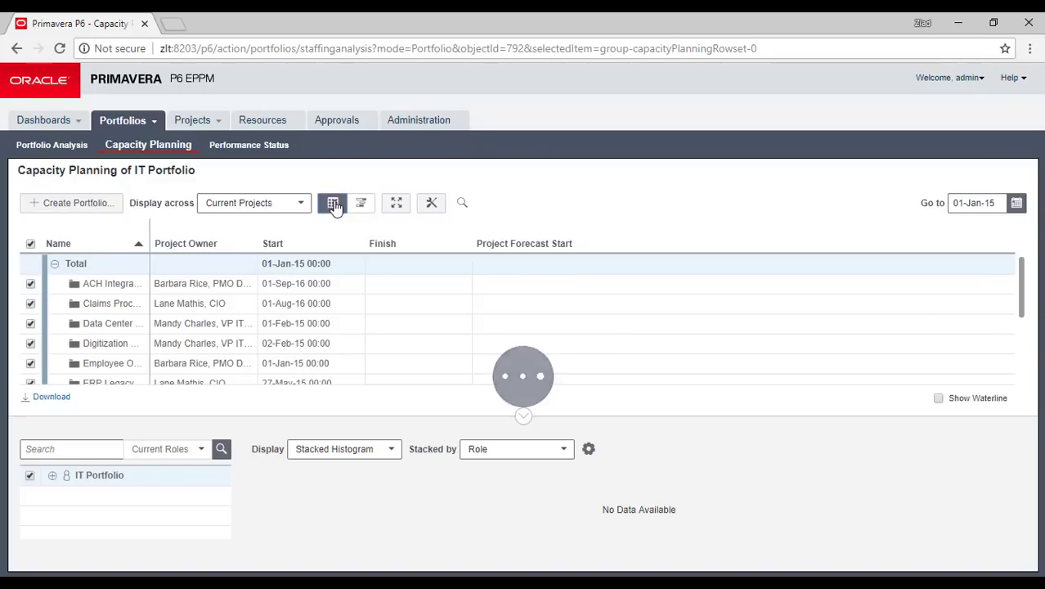
{"action": "left_click", "coordinate": [358, 204]}
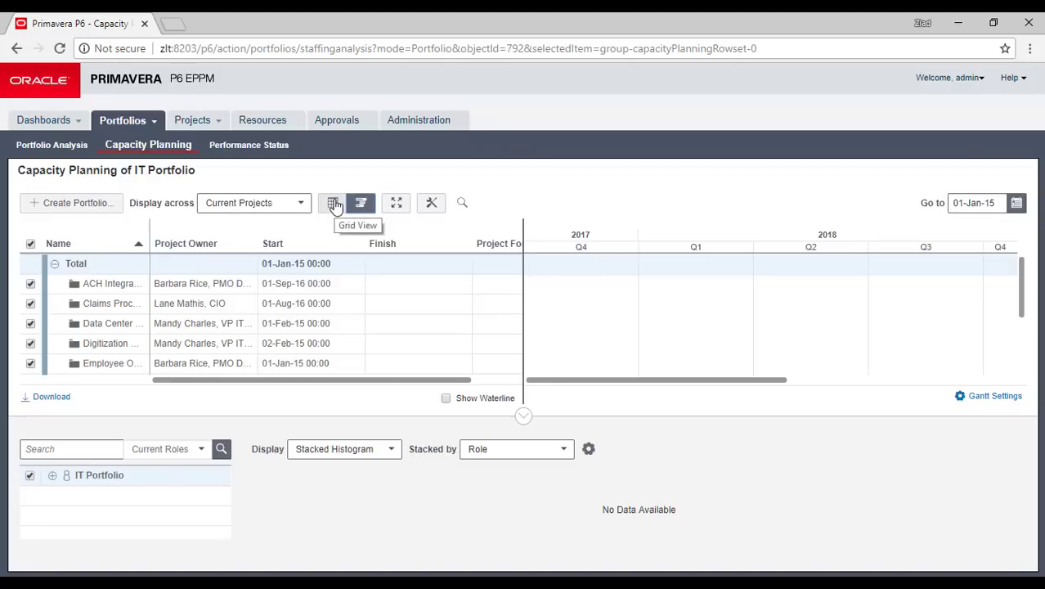
{"action": "left_click", "coordinate": [304, 204]}
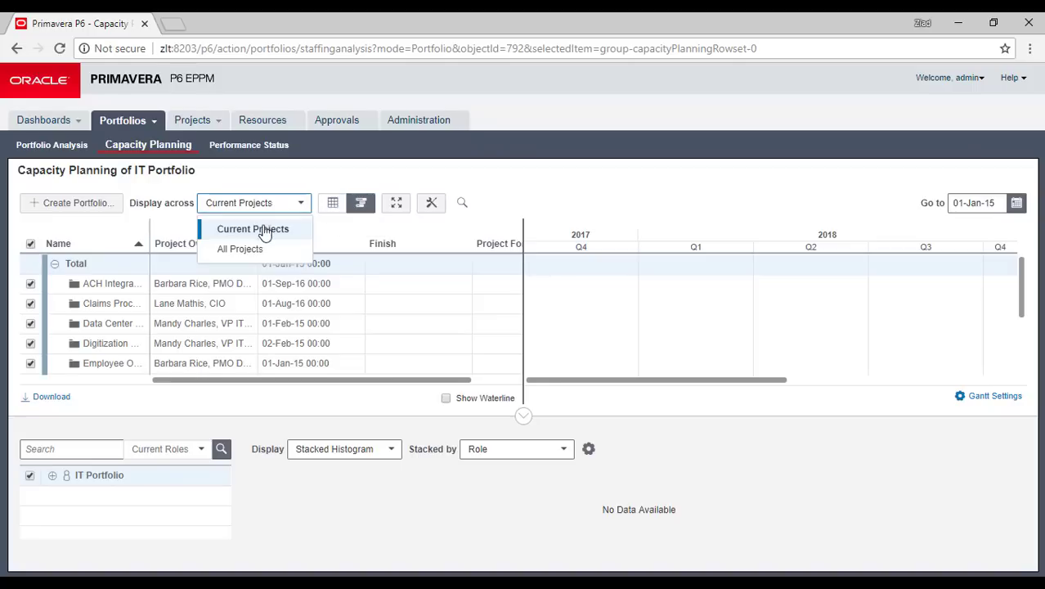
{"action": "left_click", "coordinate": [242, 250]}
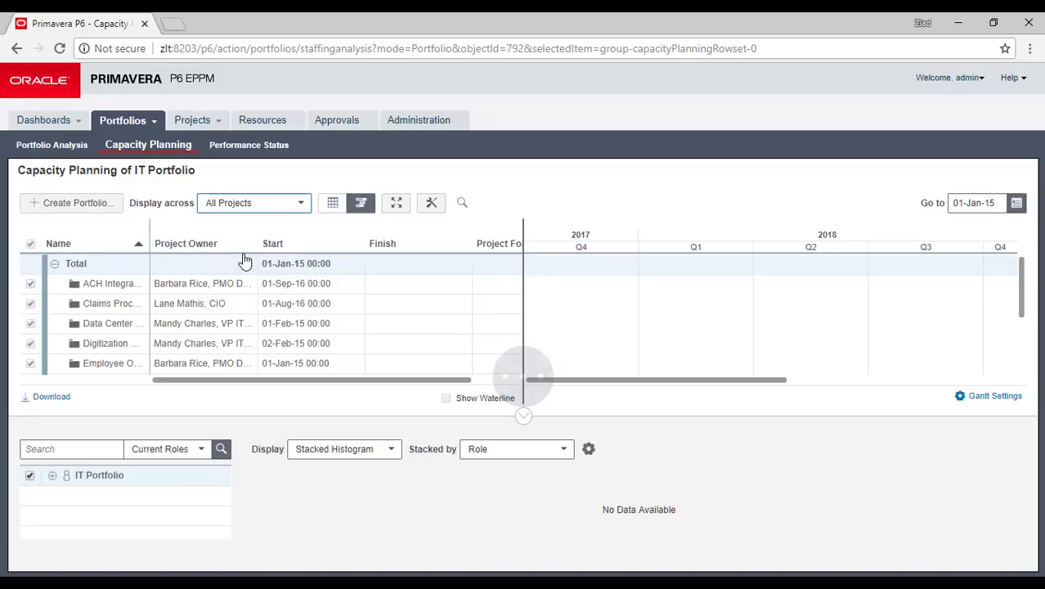
{"action": "left_click_drag", "start_coordinate": [244, 260], "coordinate": [170, 242]}
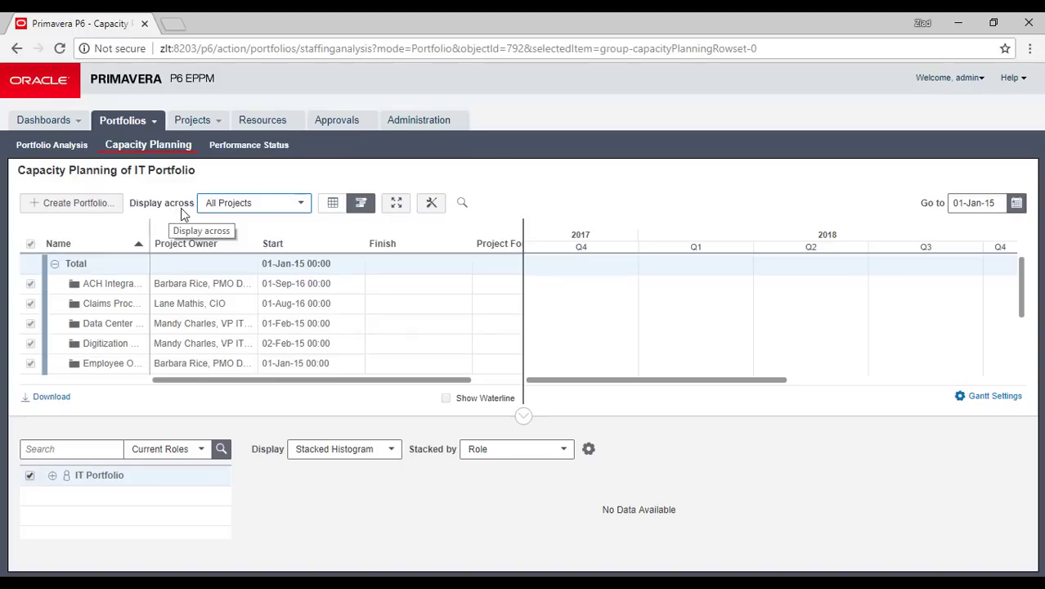
{"action": "left_click", "coordinate": [243, 151]}
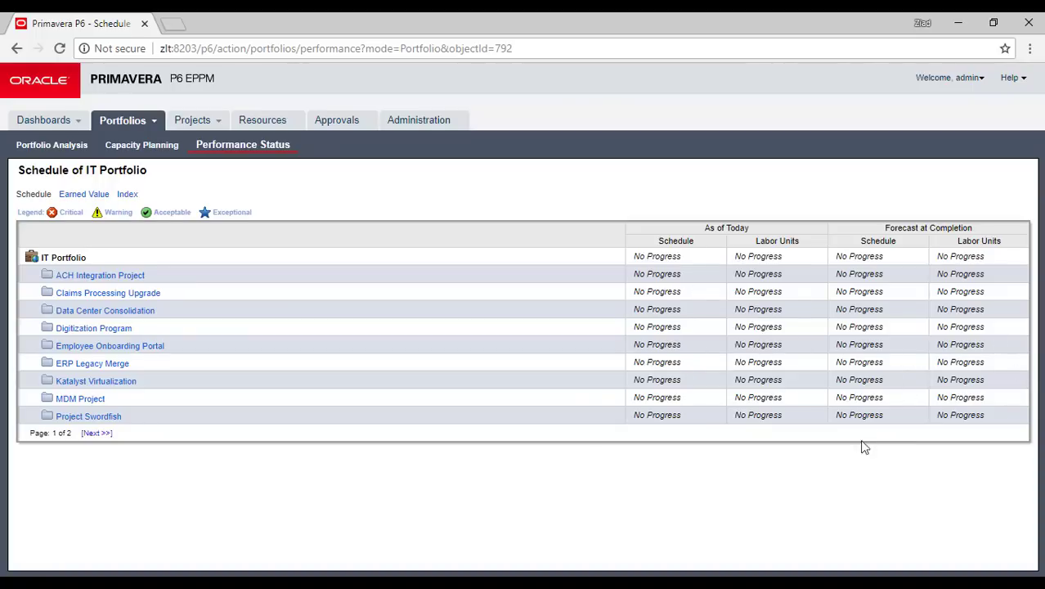
Open the ACH Integration Project's schedule status and view its activities
{"action": "left_click", "coordinate": [99, 279]}
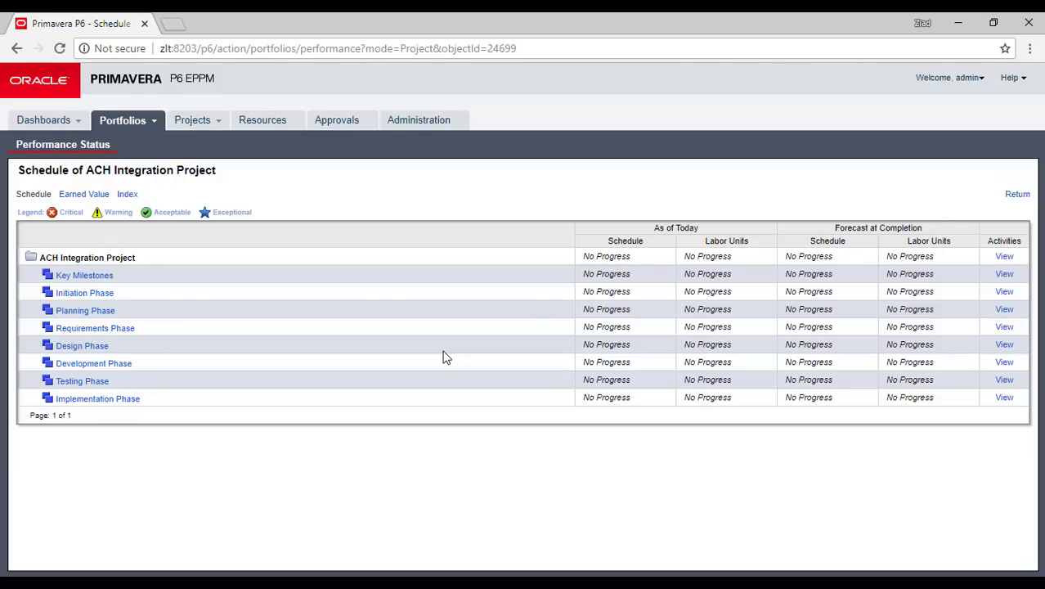
{"action": "left_click", "coordinate": [1004, 258]}
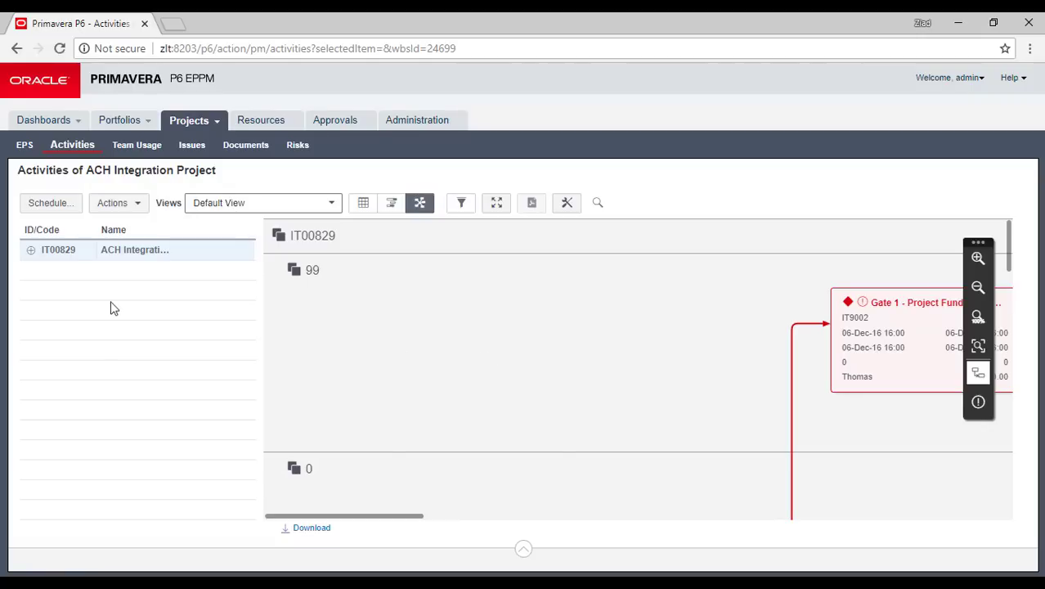
Expand project IT00829 and switch its activities between network cards and the Gantt chart
{"action": "left_click", "coordinate": [30, 251]}
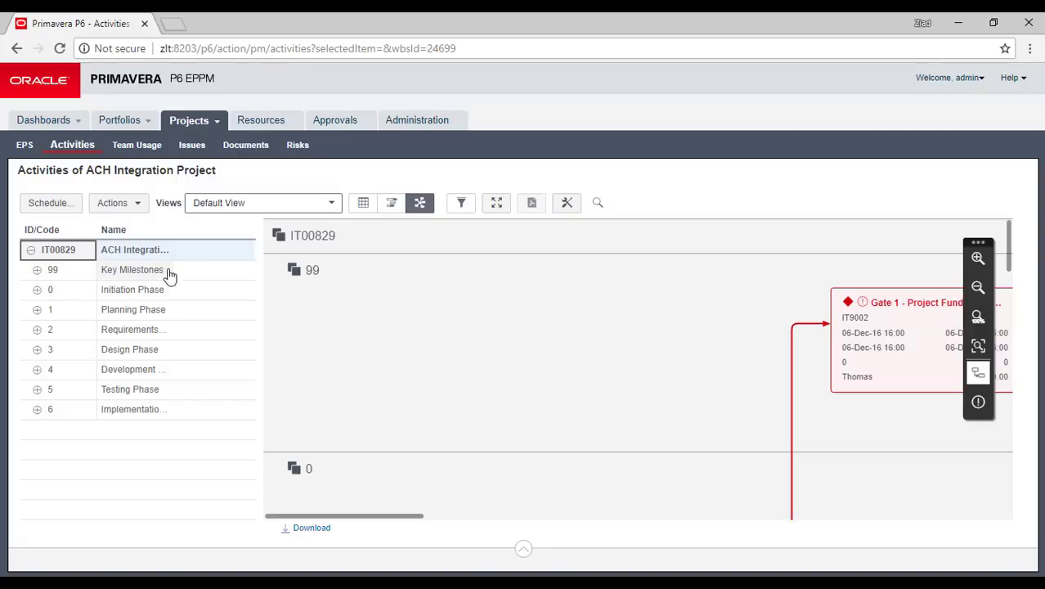
{"action": "left_click", "coordinate": [39, 272]}
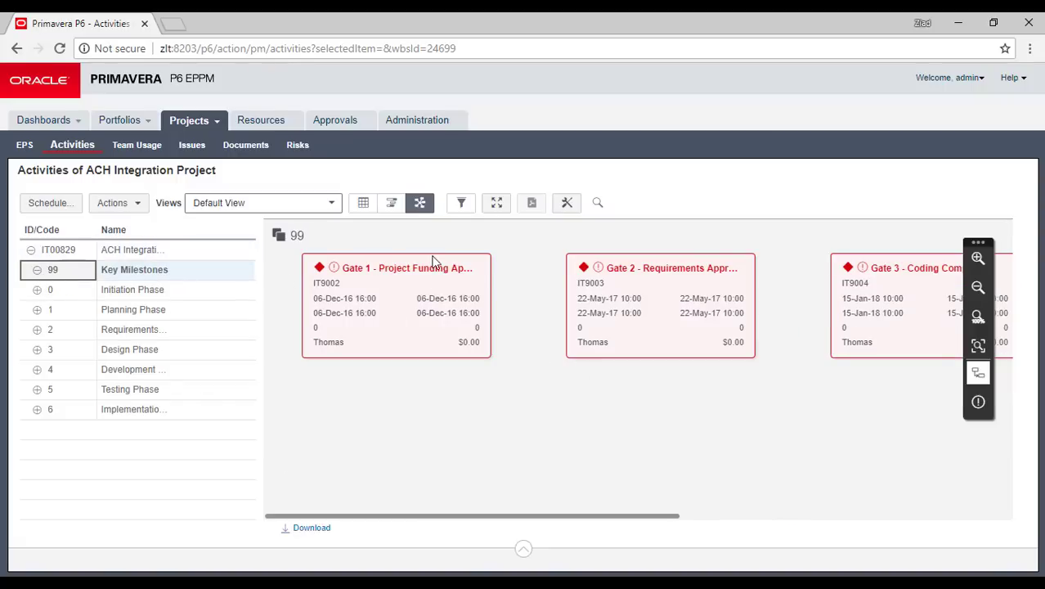
{"action": "left_click", "coordinate": [390, 204]}
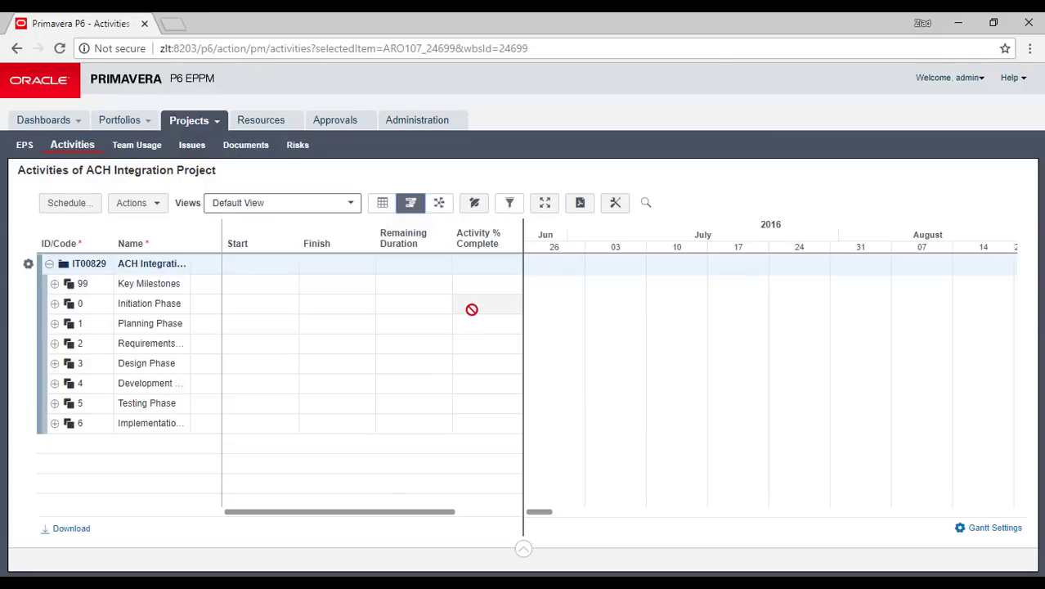
{"action": "left_click", "coordinate": [620, 303]}
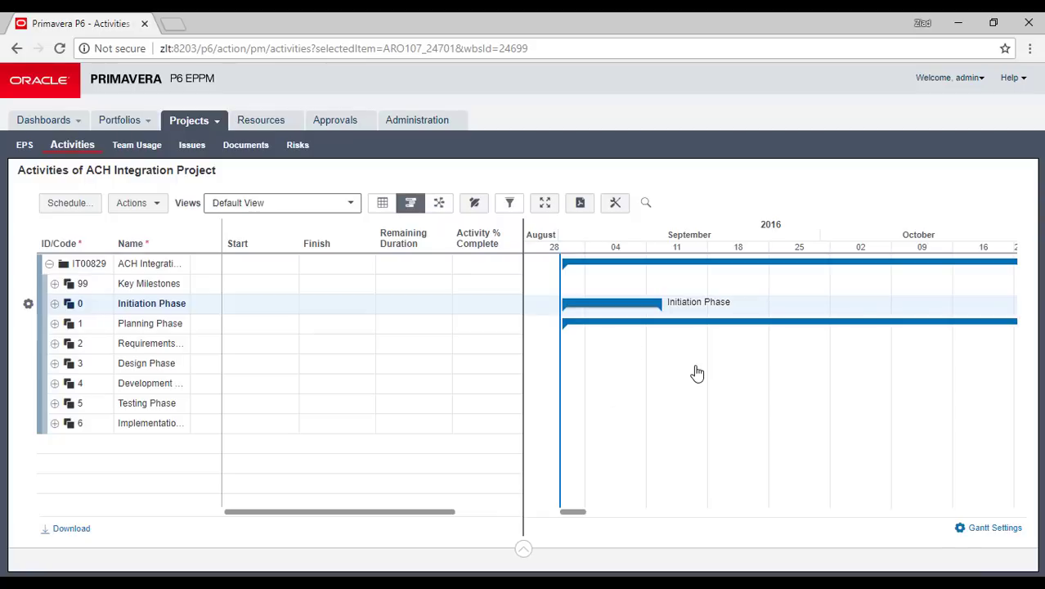
{"action": "left_click", "coordinate": [442, 205]}
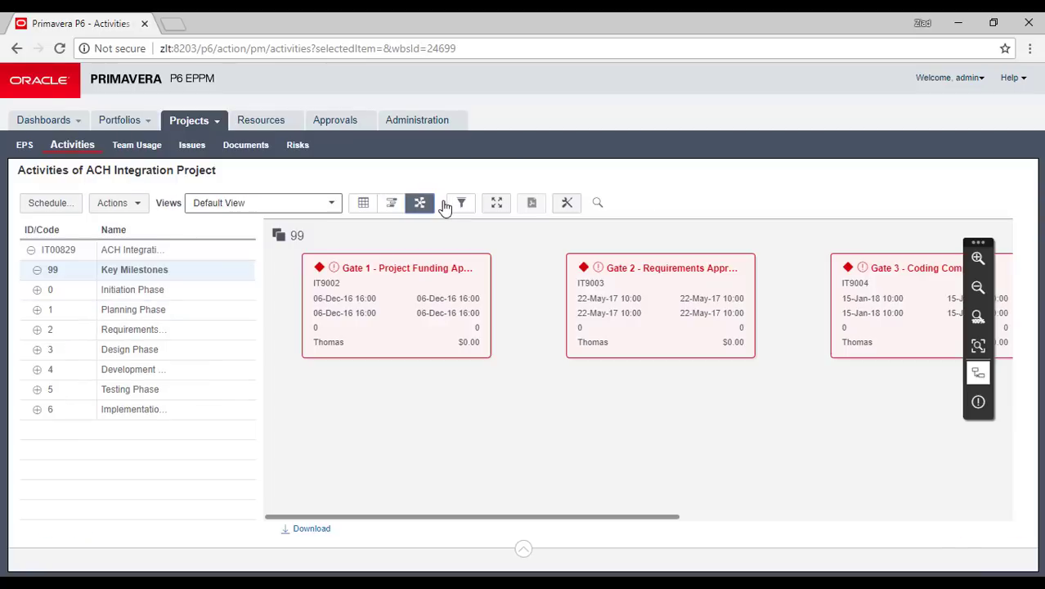
{"action": "left_click", "coordinate": [401, 205]}
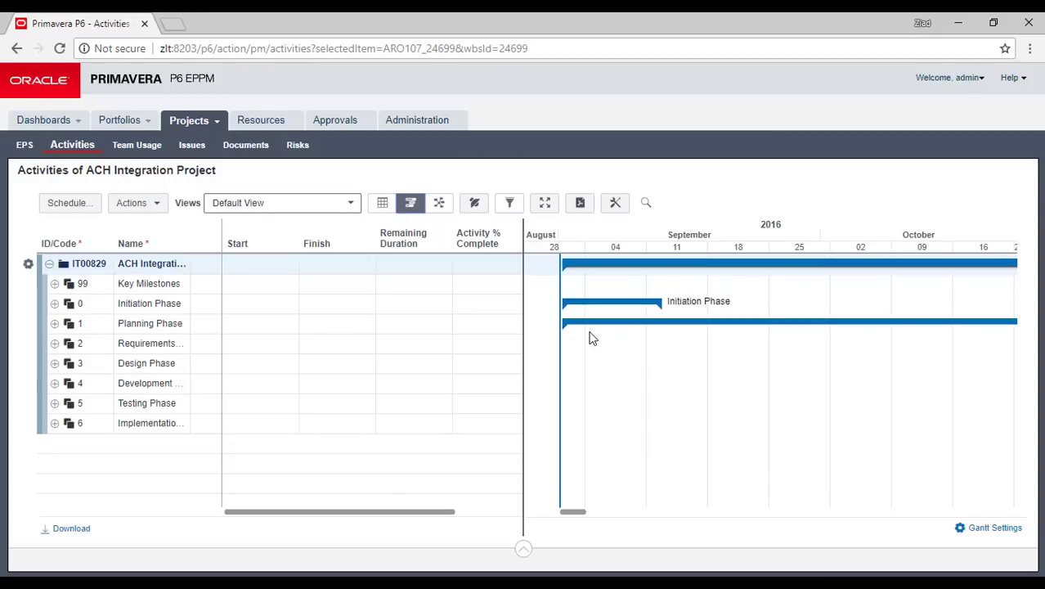
Expand Key Milestones and locate Gate 1, Gate 4, Project Complete and Gate 3 on the timeline
{"action": "left_click", "coordinate": [55, 284]}
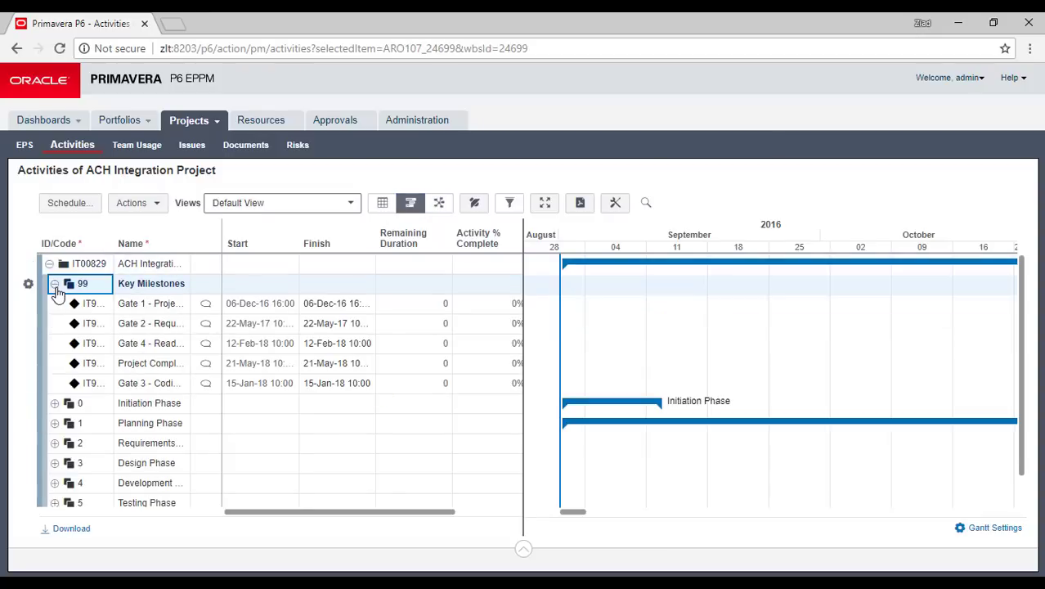
{"action": "left_click", "coordinate": [668, 312]}
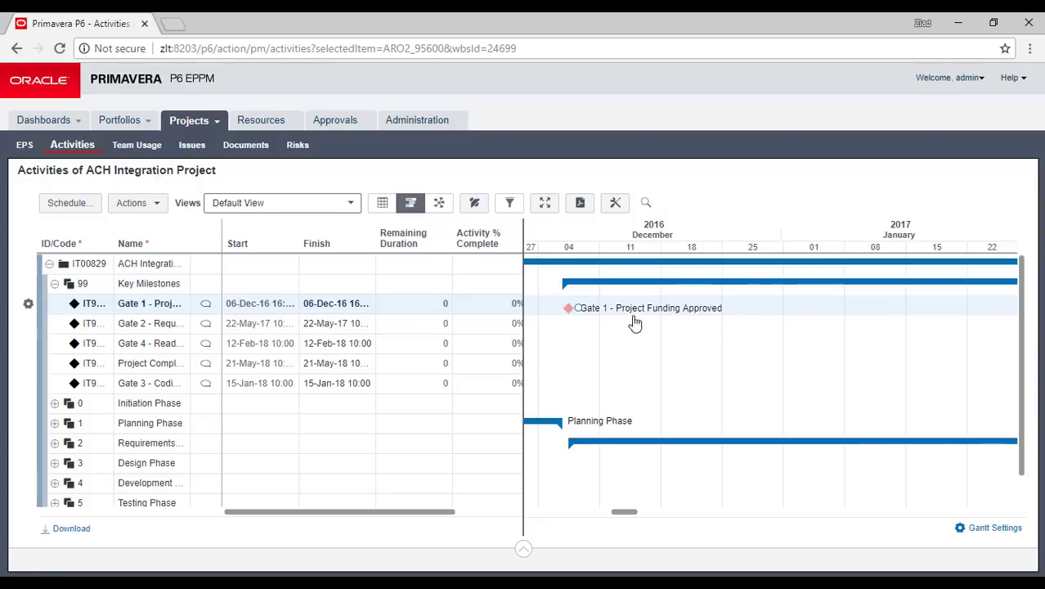
{"action": "left_click", "coordinate": [714, 342]}
{"action": "left_click", "coordinate": [716, 370]}
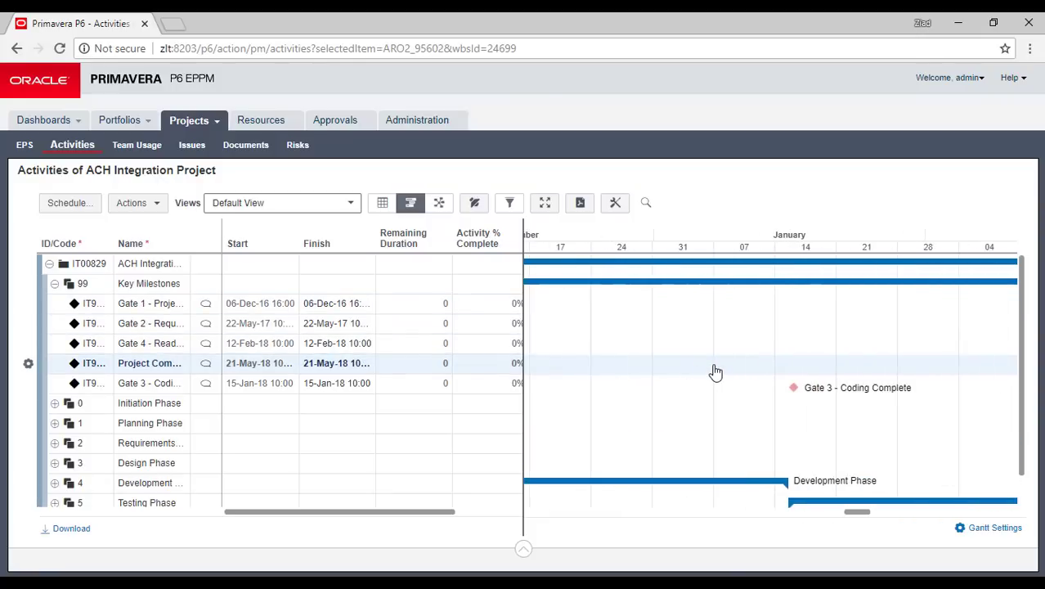
{"action": "left_click", "coordinate": [716, 384]}
{"action": "left_click", "coordinate": [735, 499]}
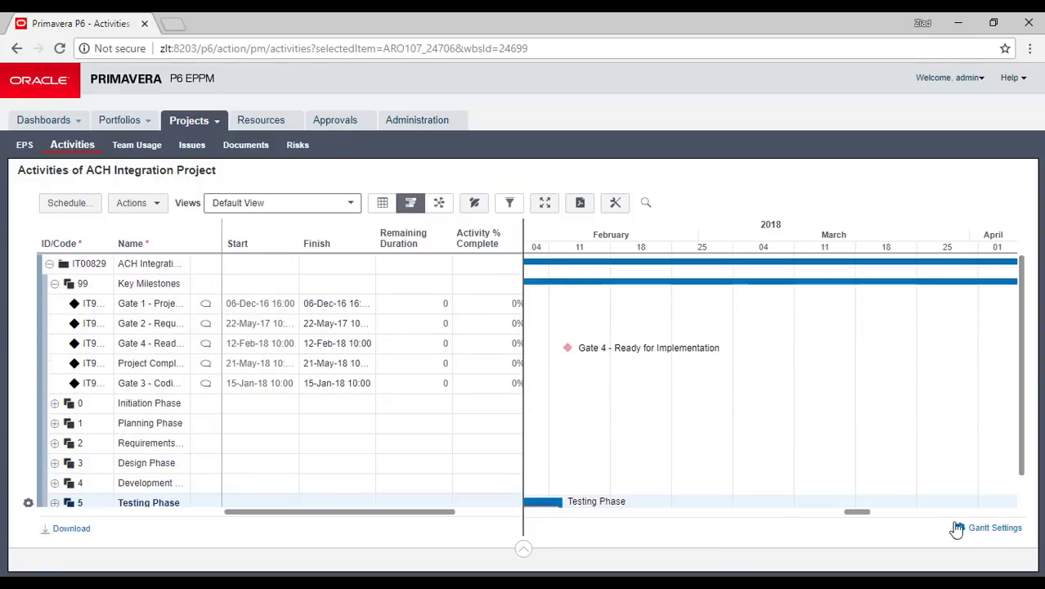
Expand Initiation Phase and bring the Explore Opportunity bar into view
{"action": "left_click", "coordinate": [69, 405]}
{"action": "left_click", "coordinate": [55, 404]}
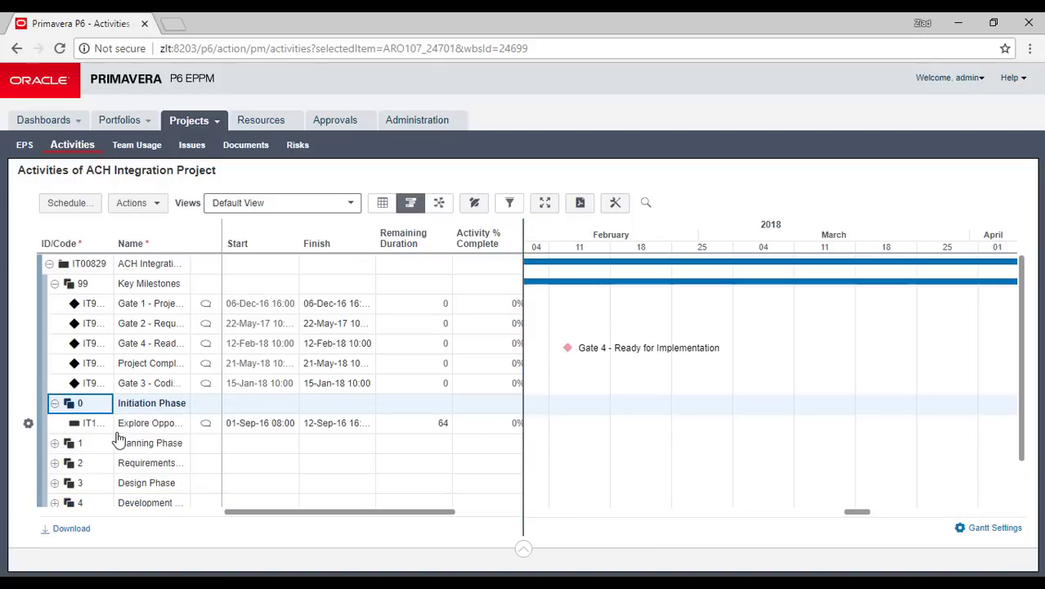
{"action": "left_click", "coordinate": [145, 427]}
{"action": "left_click", "coordinate": [648, 430]}
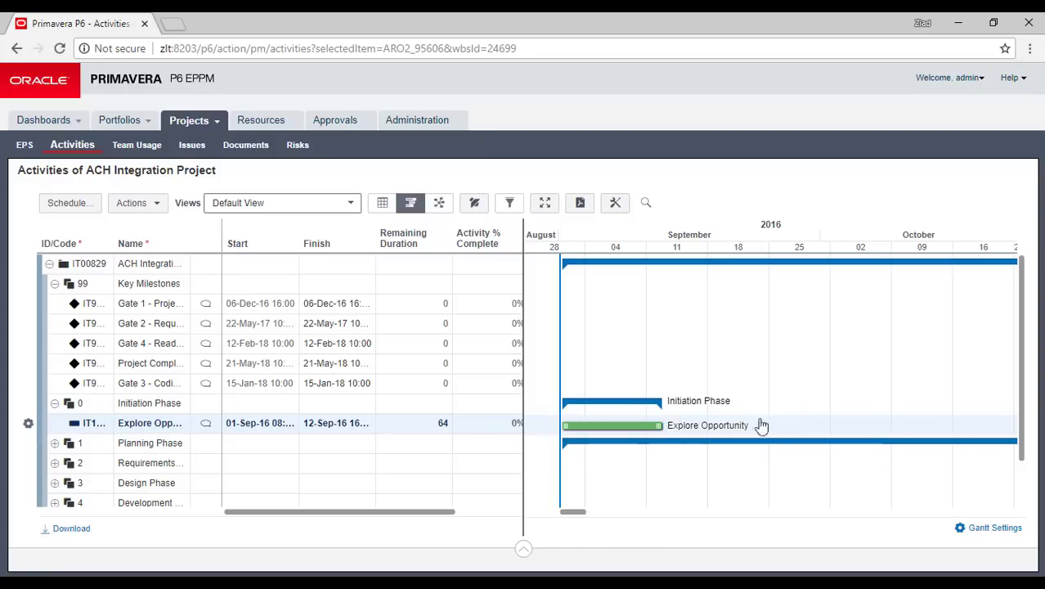
Expand Planning and Design phases to view Create Plans and Design System, then open EPS
{"action": "left_click", "coordinate": [54, 443]}
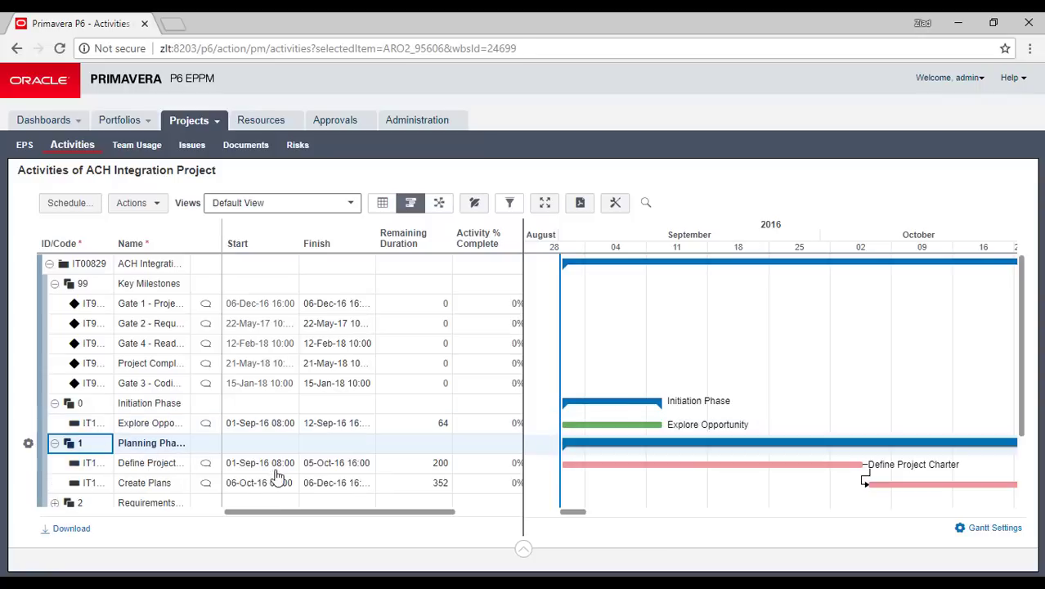
{"action": "left_click", "coordinate": [665, 486]}
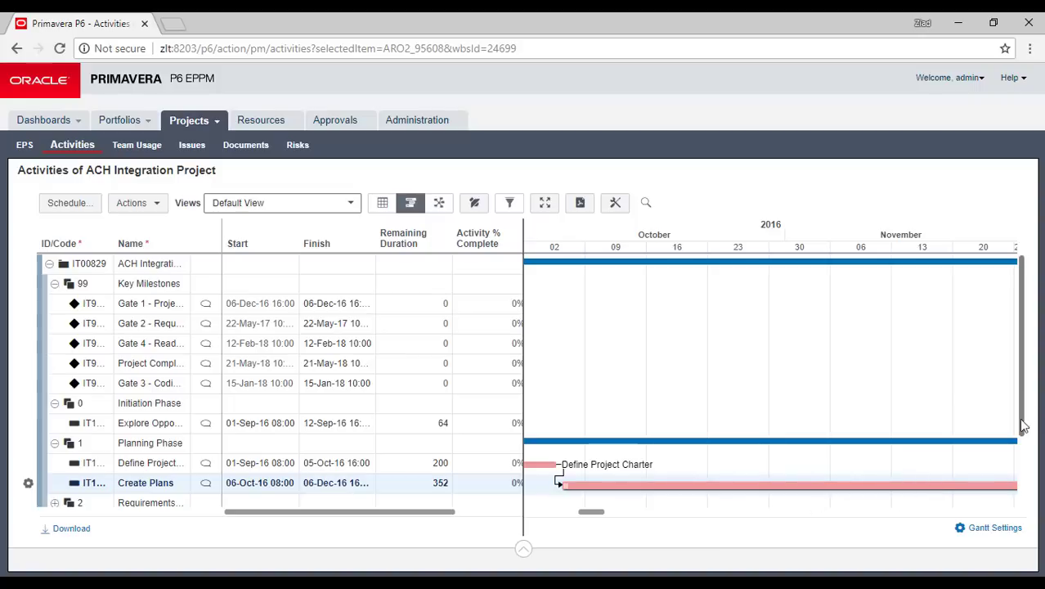
{"action": "left_click_drag", "start_coordinate": [1026, 406], "coordinate": [1024, 474]}
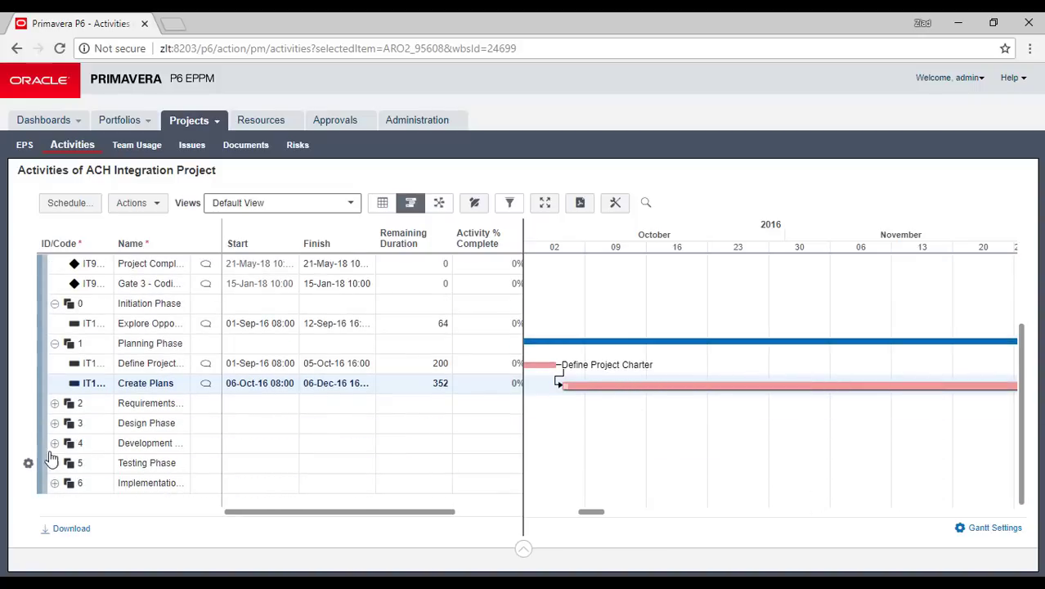
{"action": "left_click", "coordinate": [54, 423]}
{"action": "left_click", "coordinate": [665, 451]}
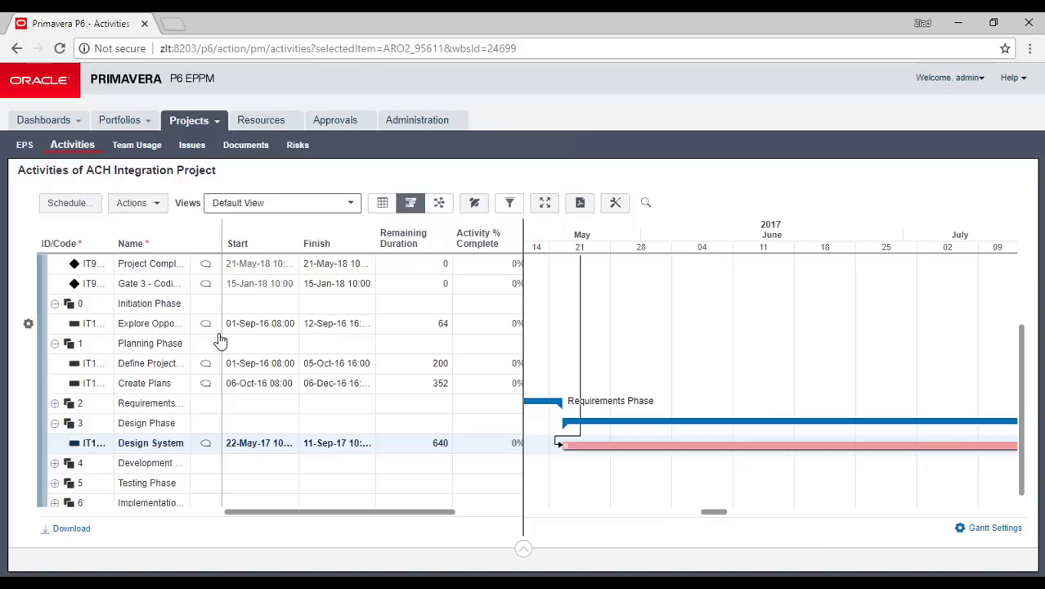
{"action": "left_click", "coordinate": [23, 145]}
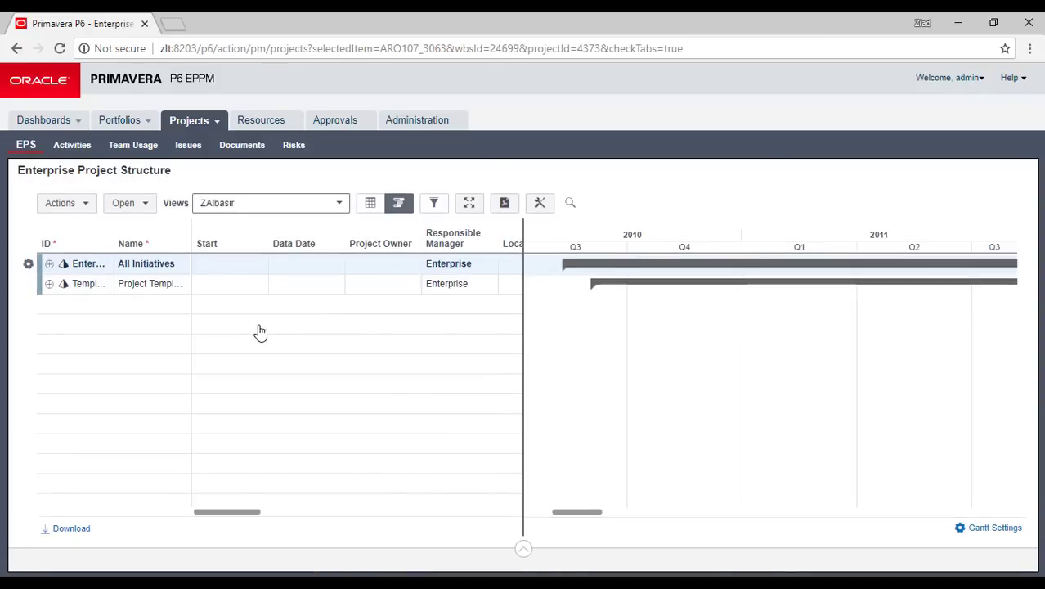
Expand All Initiatives and E&C, then select the Haitang Corporate Park project
{"action": "left_click", "coordinate": [49, 264]}
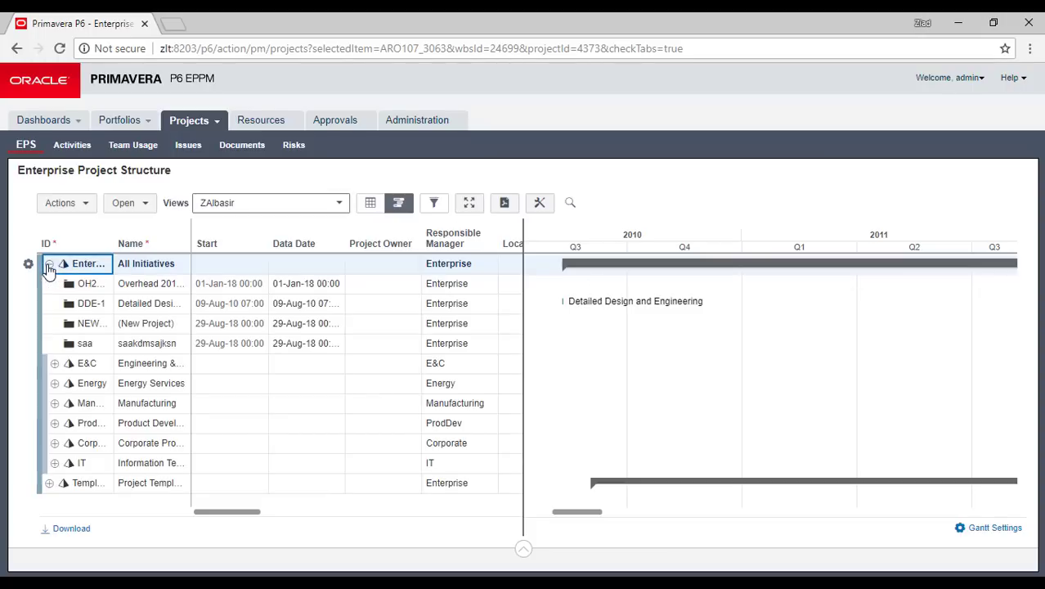
{"action": "left_click", "coordinate": [54, 363]}
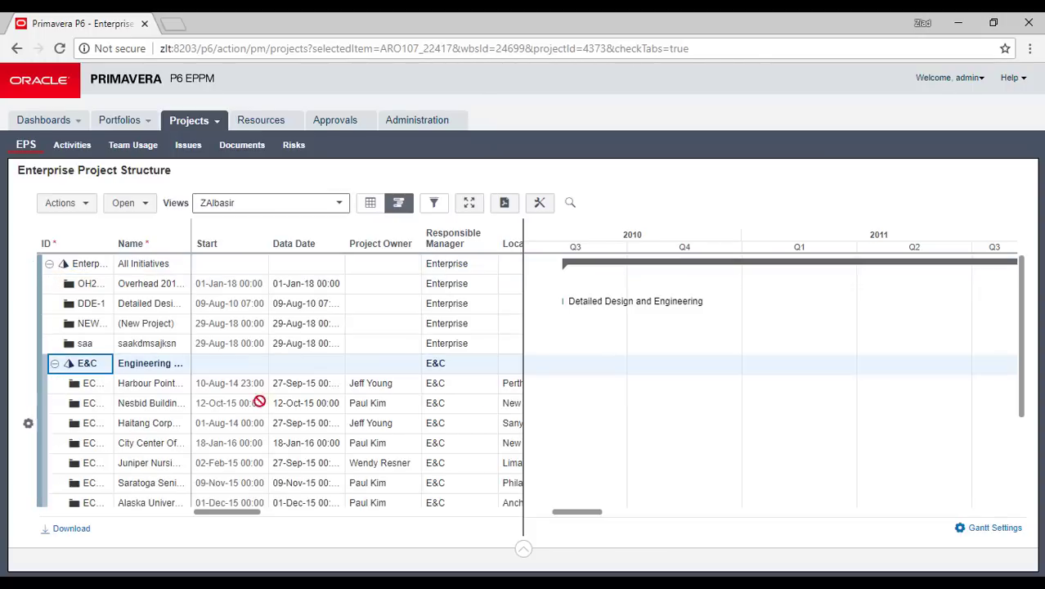
{"action": "left_click_drag", "start_coordinate": [1029, 303], "coordinate": [1029, 439]}
{"action": "left_click", "coordinate": [716, 285]}
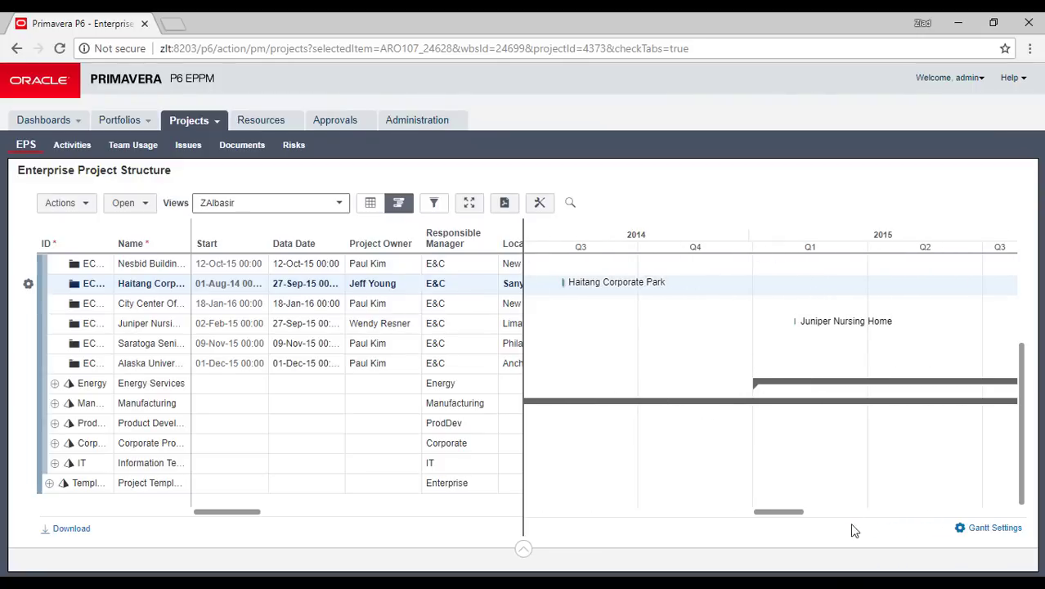
{"action": "left_click", "coordinate": [999, 528]}
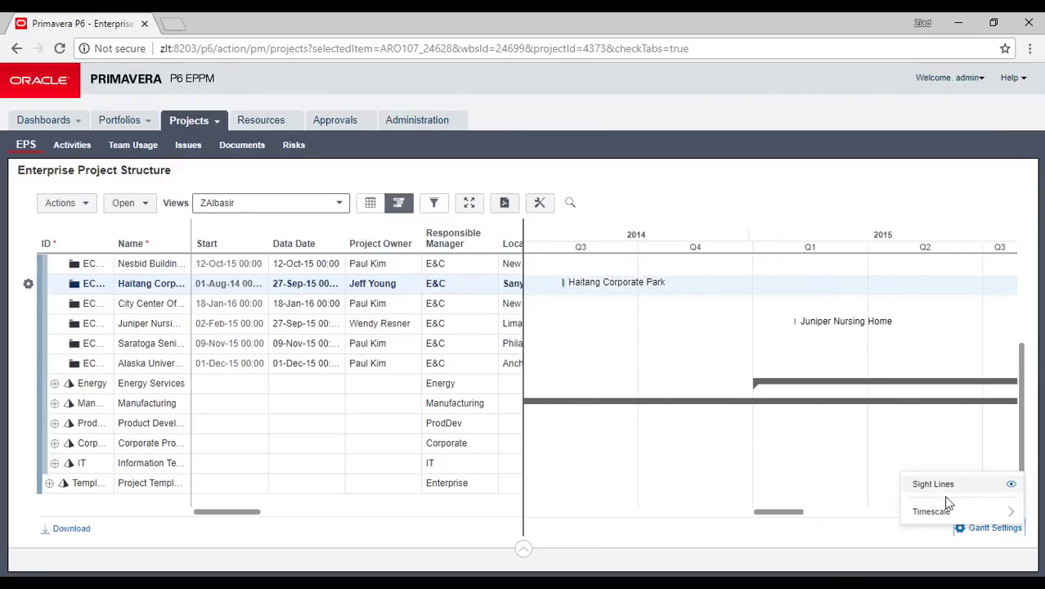
Try Year/Month and Month/Week timescales on the EPS Gantt, then settle on Week/Day
{"action": "mouse_move", "coordinate": [939, 515]}
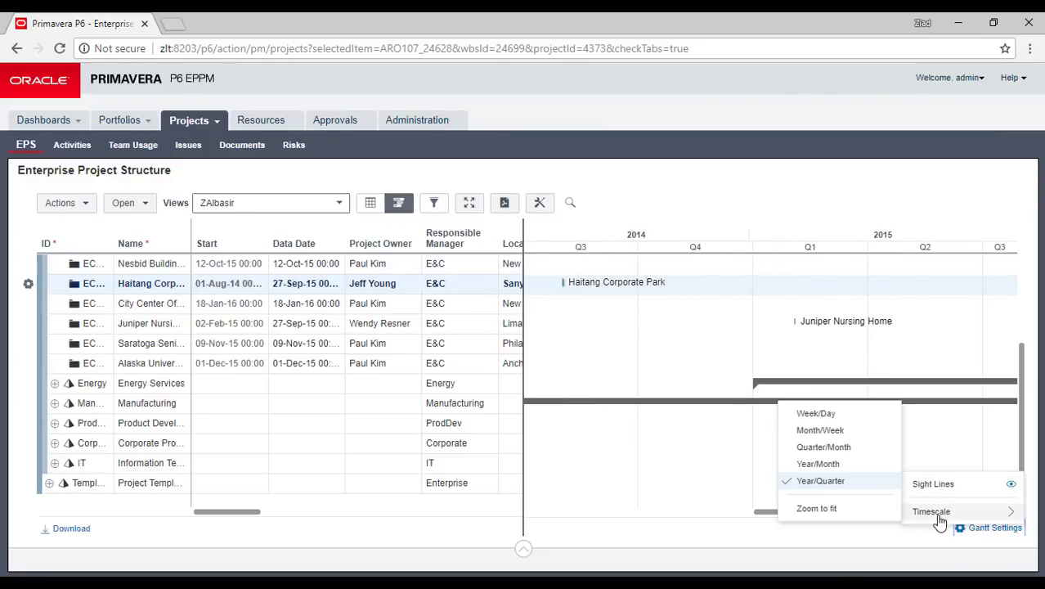
{"action": "left_click", "coordinate": [829, 464]}
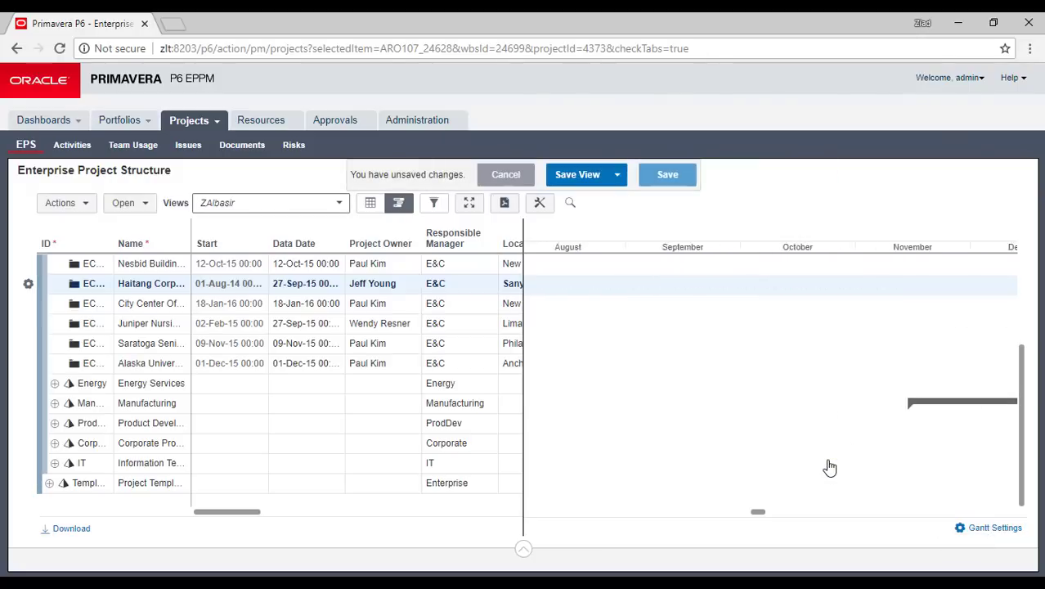
{"action": "left_click", "coordinate": [985, 530]}
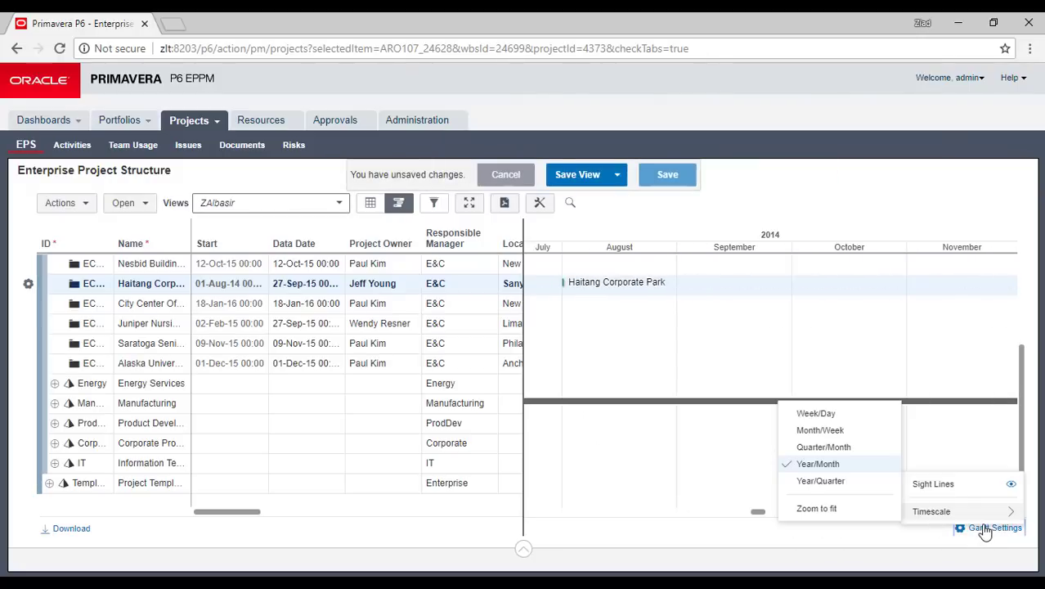
{"action": "left_click", "coordinate": [806, 431]}
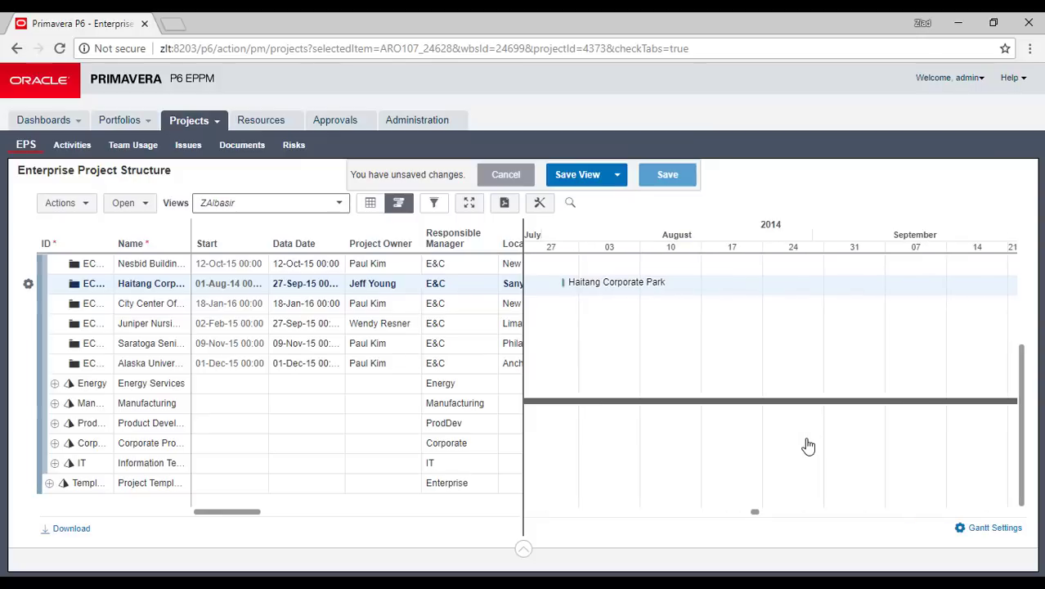
{"action": "left_click", "coordinate": [990, 528]}
{"action": "mouse_move", "coordinate": [940, 512]}
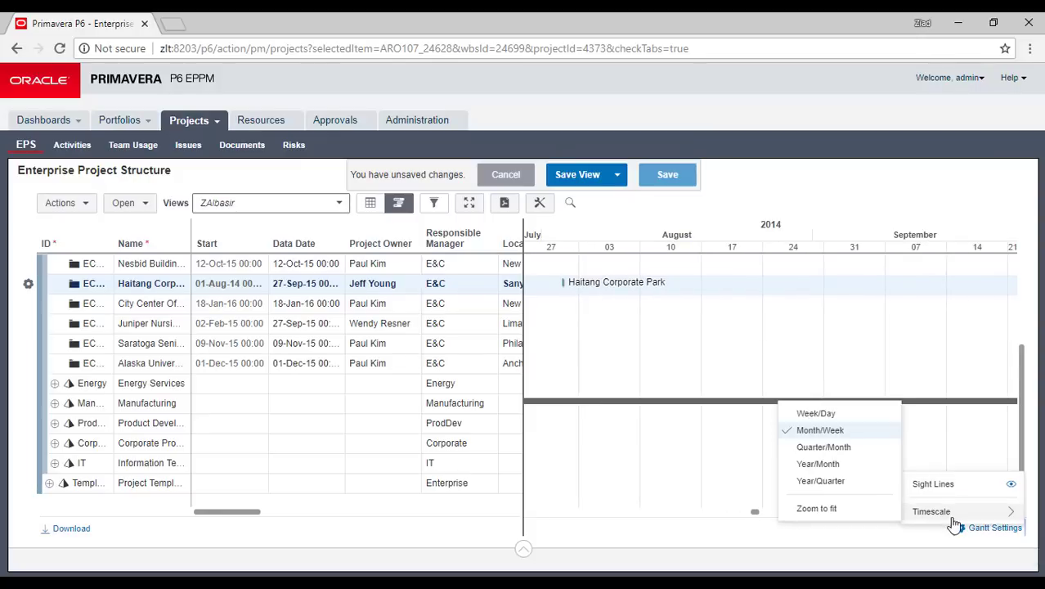
{"action": "left_click", "coordinate": [801, 417]}
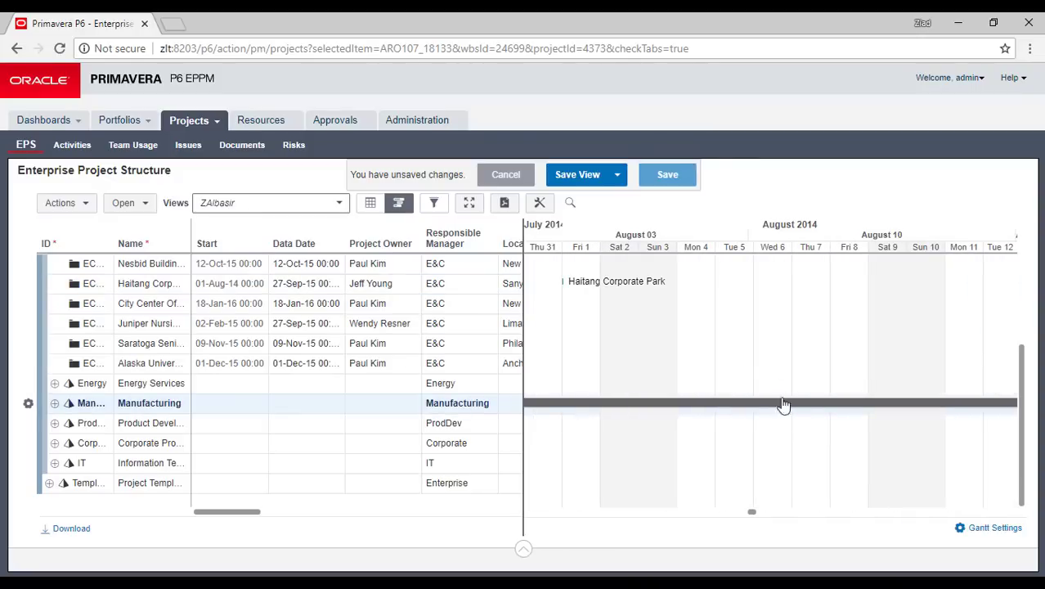
{"action": "left_click", "coordinate": [602, 346]}
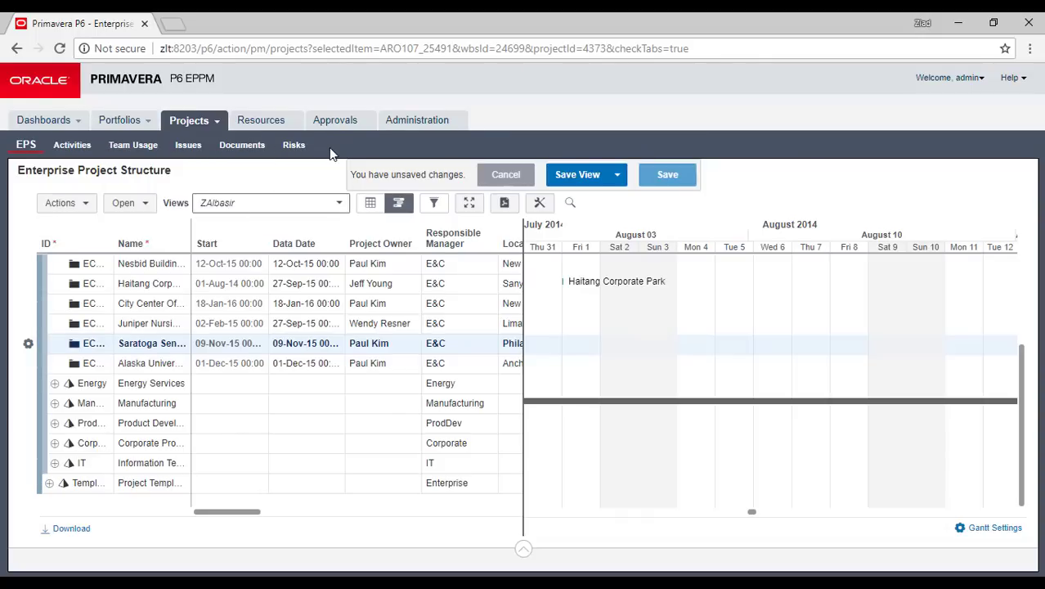
Cancel leaving the page, save the Gantt layout to the current view, and open Team Usage
{"action": "left_click", "coordinate": [122, 152]}
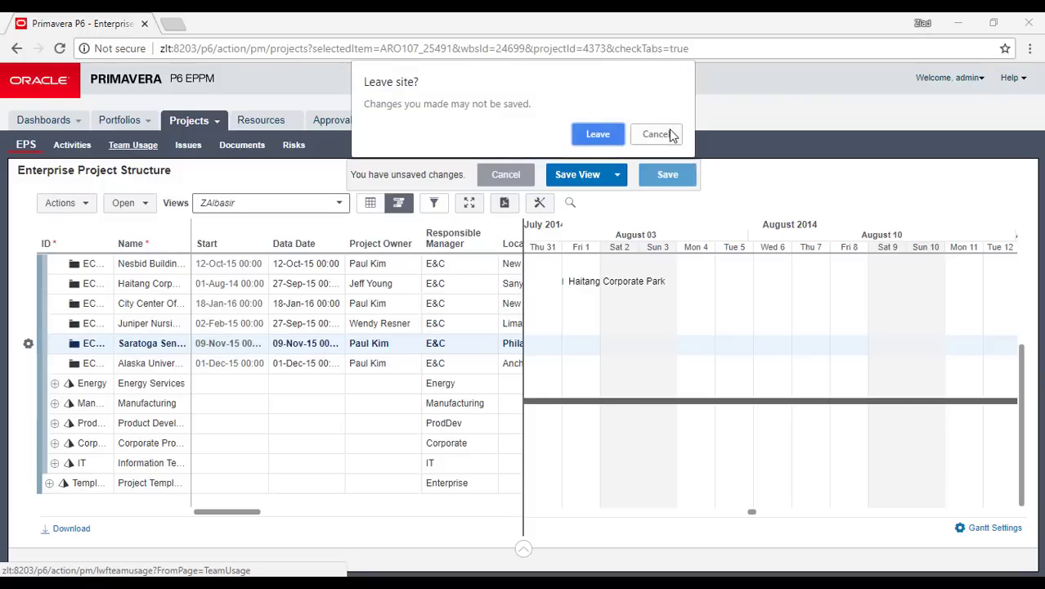
{"action": "left_click", "coordinate": [666, 134]}
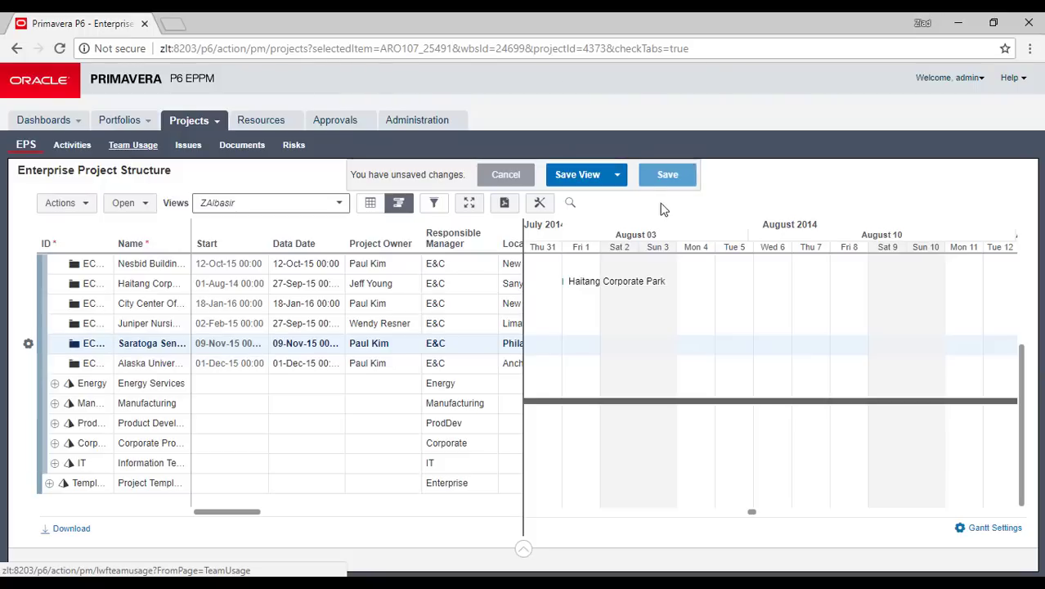
{"action": "left_click", "coordinate": [579, 177]}
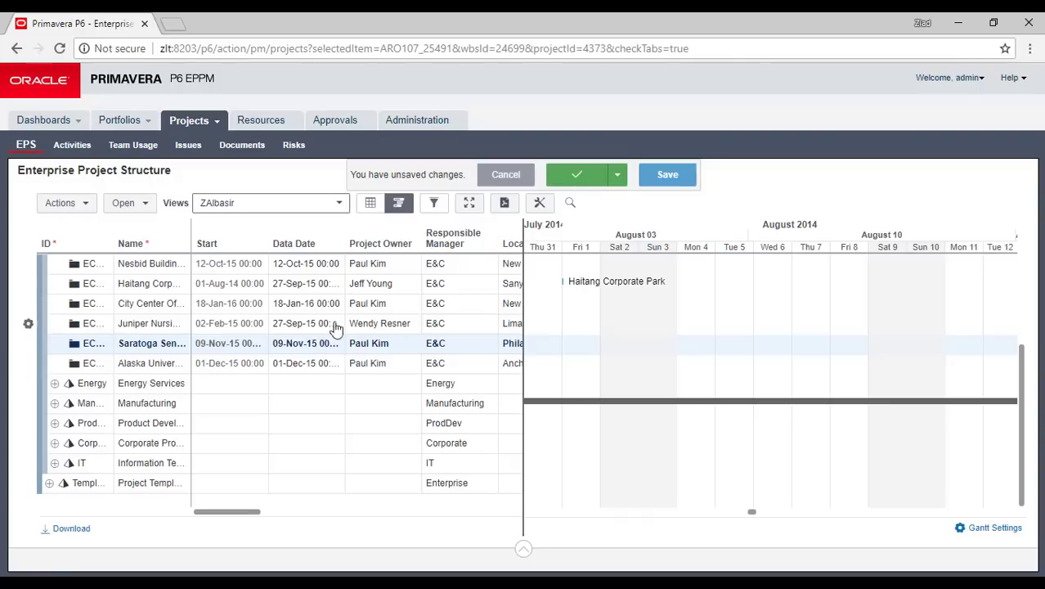
{"action": "left_click", "coordinate": [133, 145]}
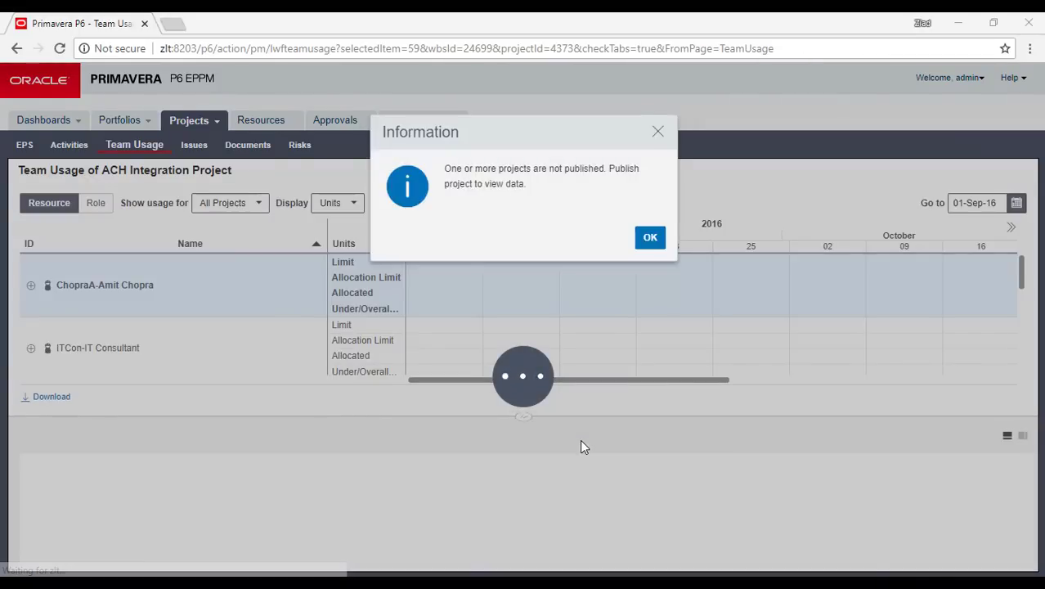
Dismiss the unpublished-projects notice and scroll the grid to compare resources' 40.00 limits with allocations
{"action": "left_click", "coordinate": [650, 238]}
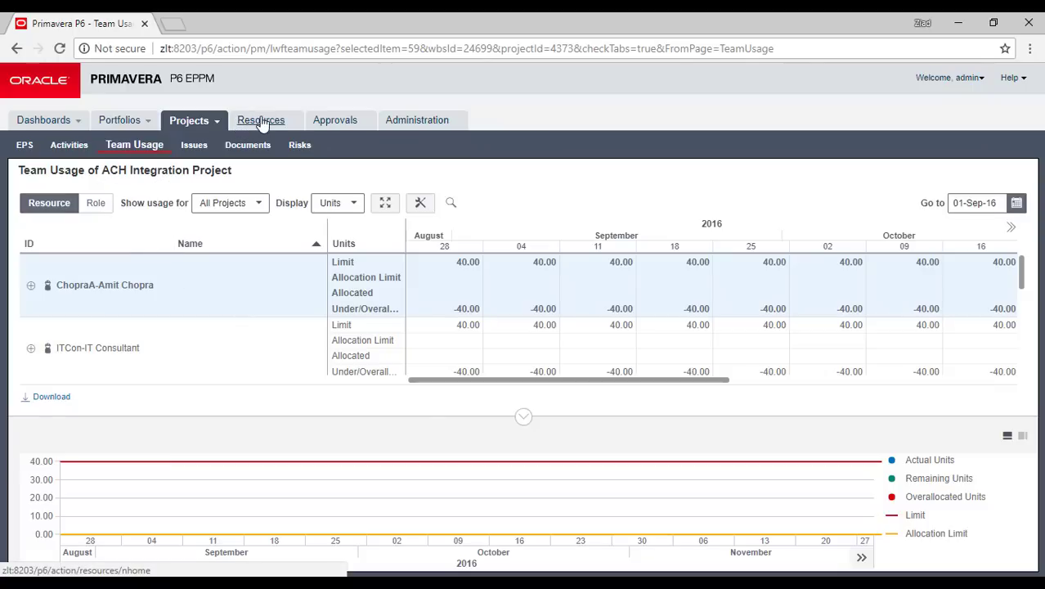
{"action": "left_click", "coordinate": [523, 293]}
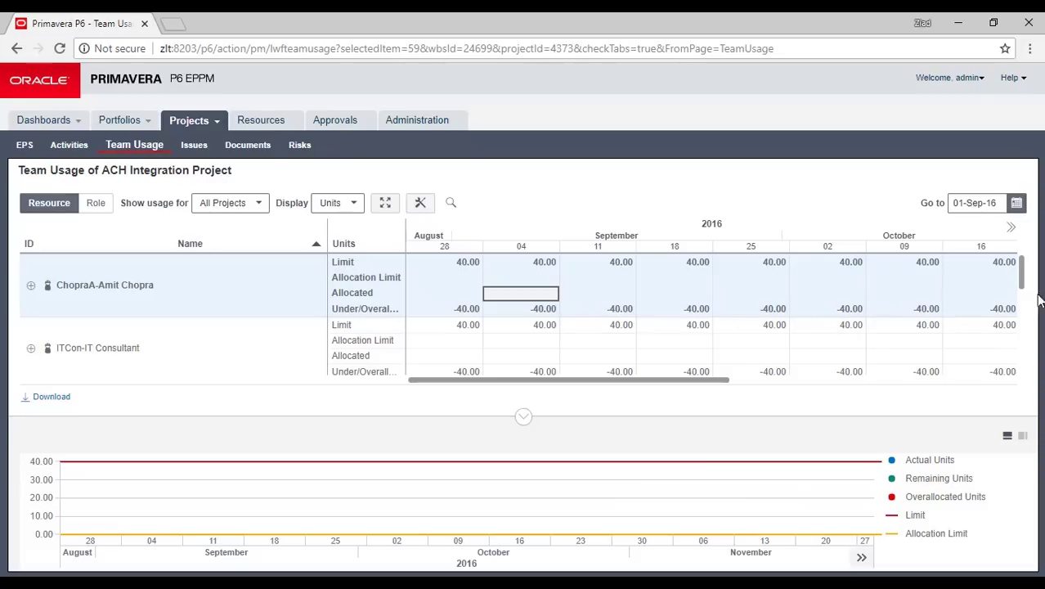
{"action": "left_click_drag", "start_coordinate": [702, 383], "coordinate": [997, 401]}
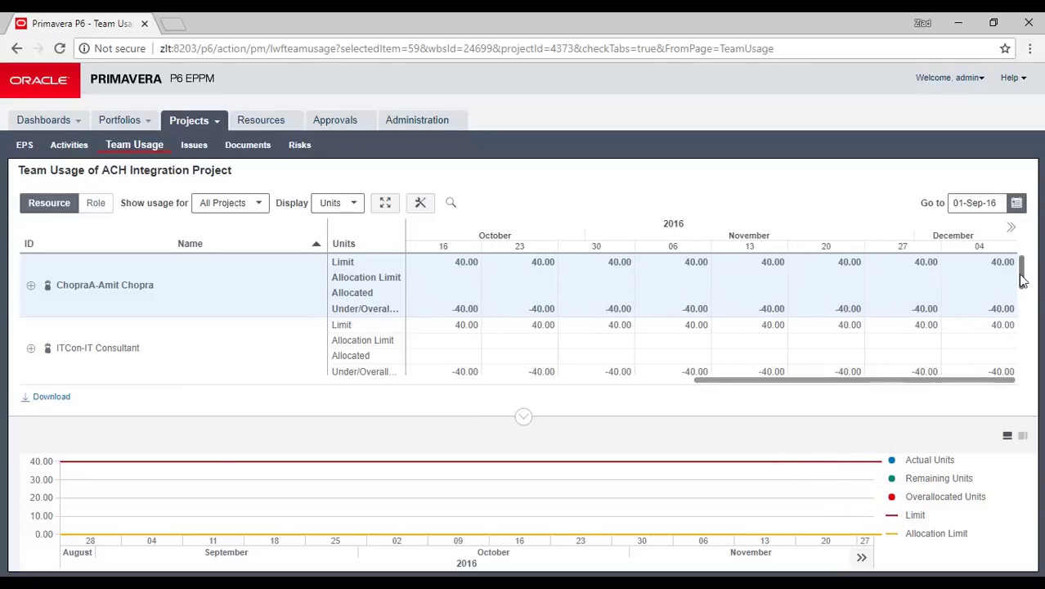
{"action": "left_click", "coordinate": [1021, 301]}
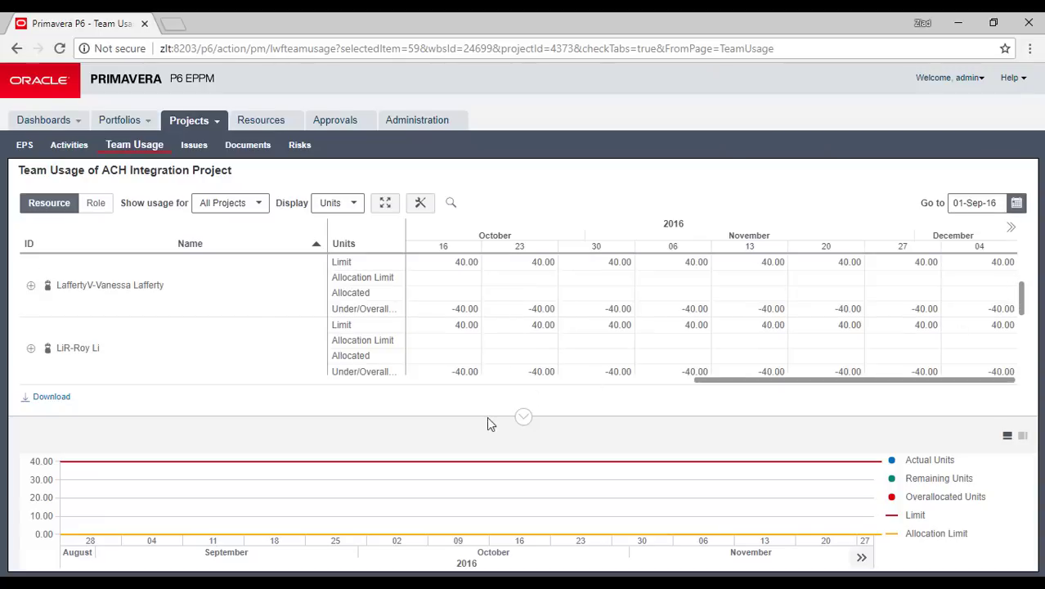
Open Resources administration and scroll the resource hierarchy list
{"action": "left_click", "coordinate": [259, 123]}
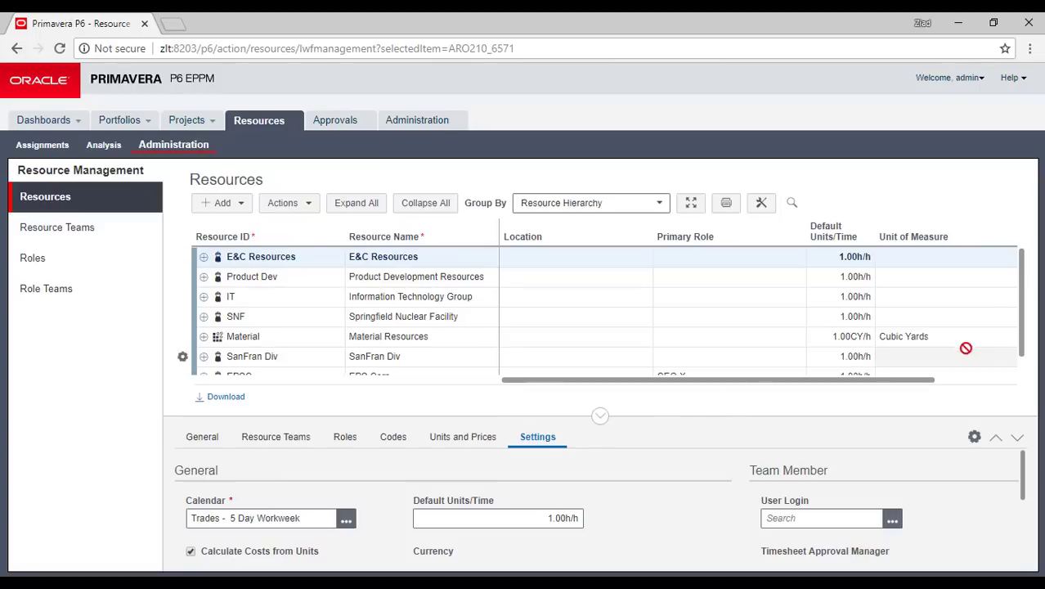
{"action": "left_click", "coordinate": [1021, 311]}
{"action": "left_click_drag", "start_coordinate": [1021, 311], "coordinate": [1020, 270]}
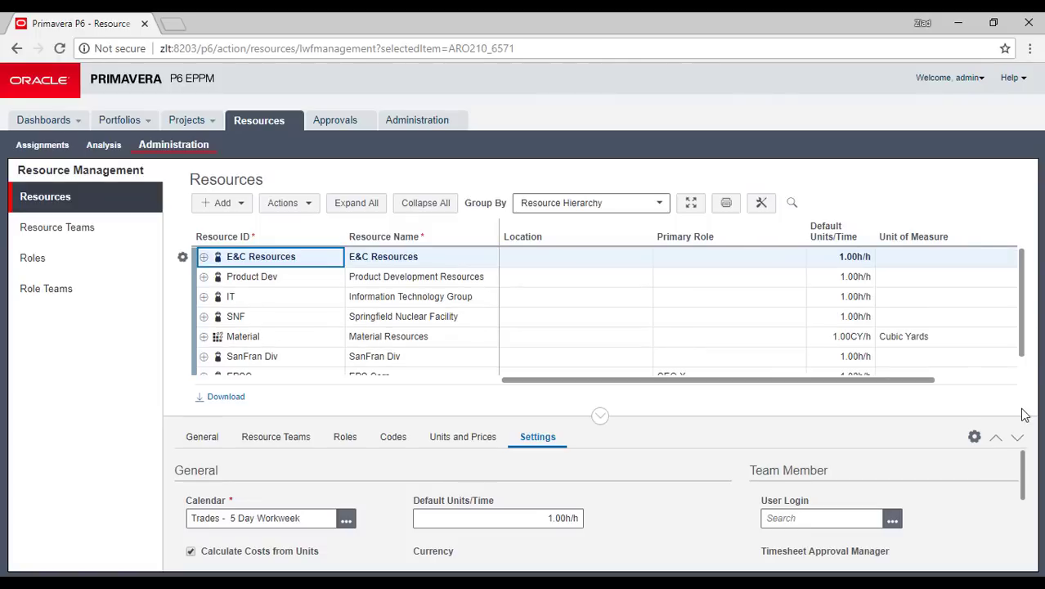
Browse the Global resource team hierarchy and its User team, then bring up the Roles list
{"action": "left_click", "coordinate": [76, 235]}
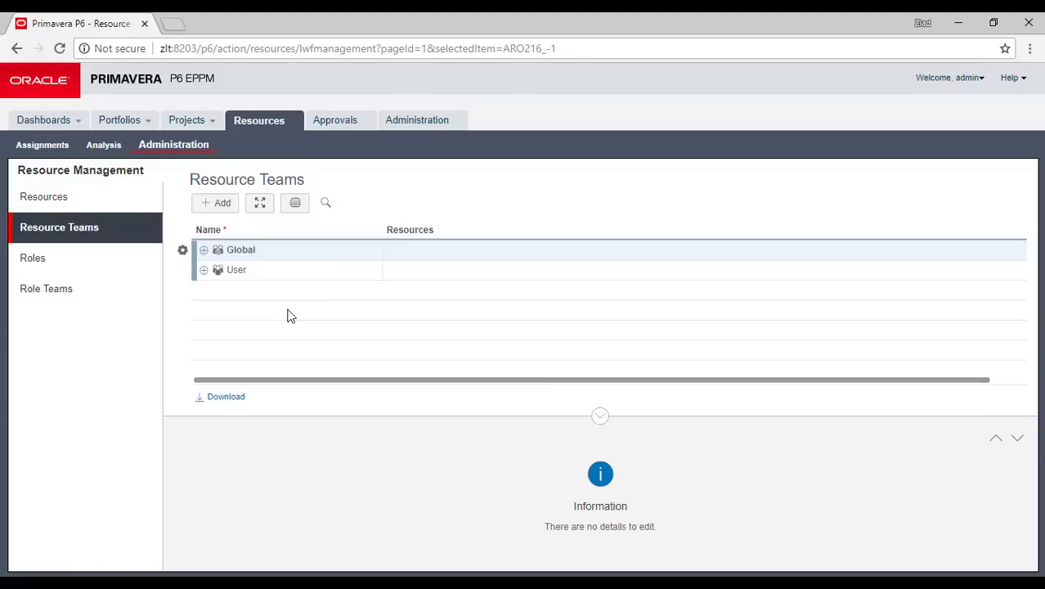
{"action": "left_click", "coordinate": [202, 251]}
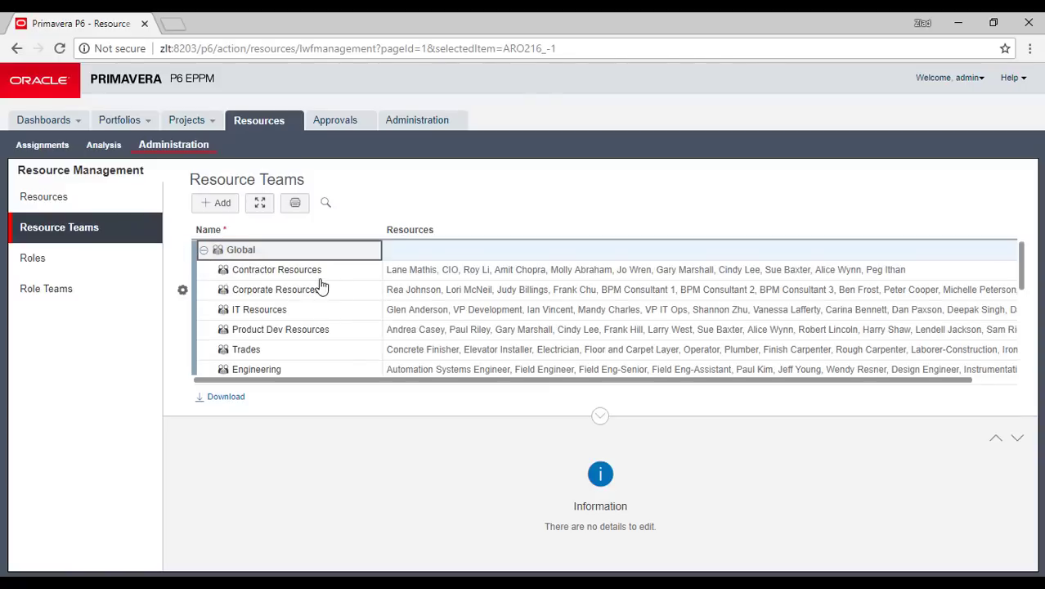
{"action": "left_click", "coordinate": [203, 250]}
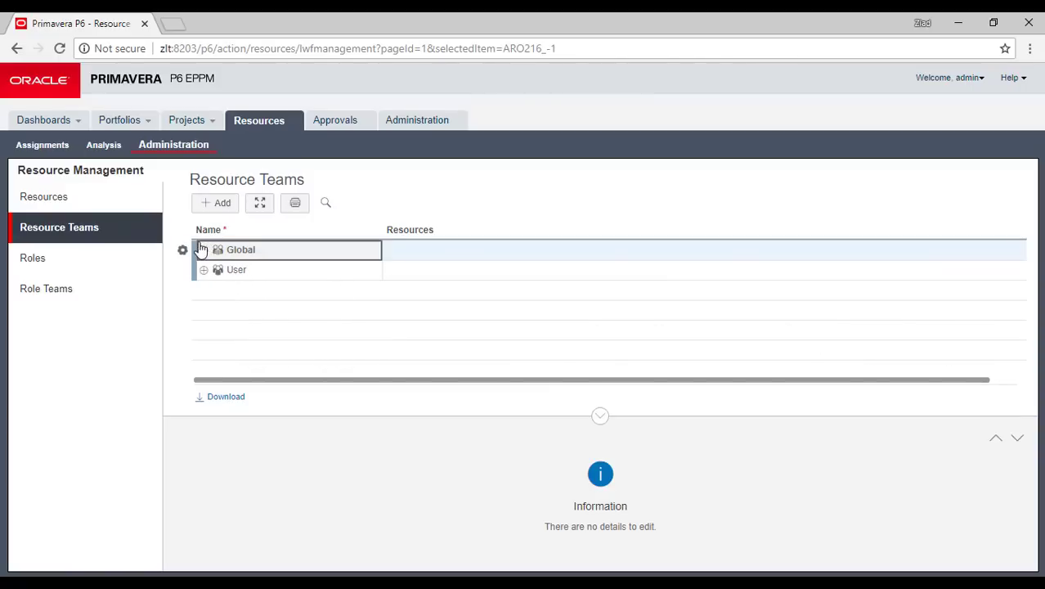
{"action": "left_click", "coordinate": [206, 277]}
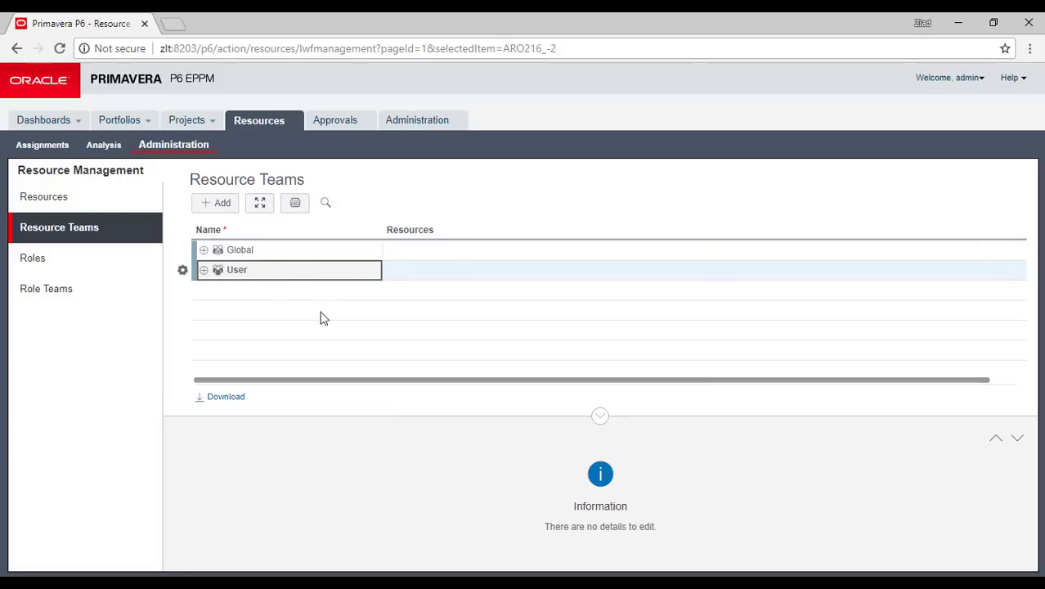
{"action": "left_click", "coordinate": [203, 251]}
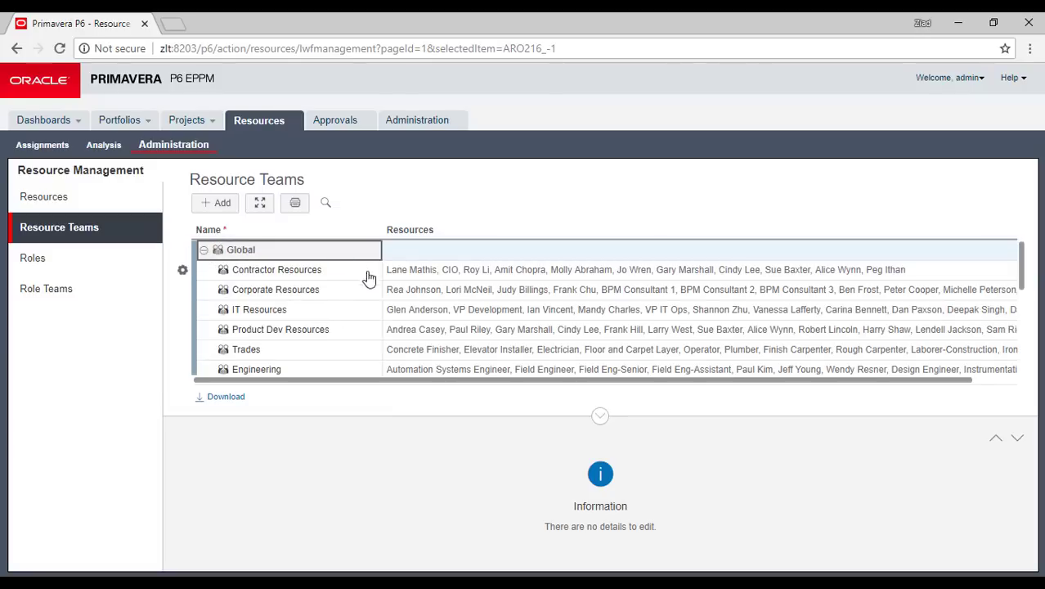
{"action": "left_click_drag", "start_coordinate": [1028, 282], "coordinate": [1022, 335]}
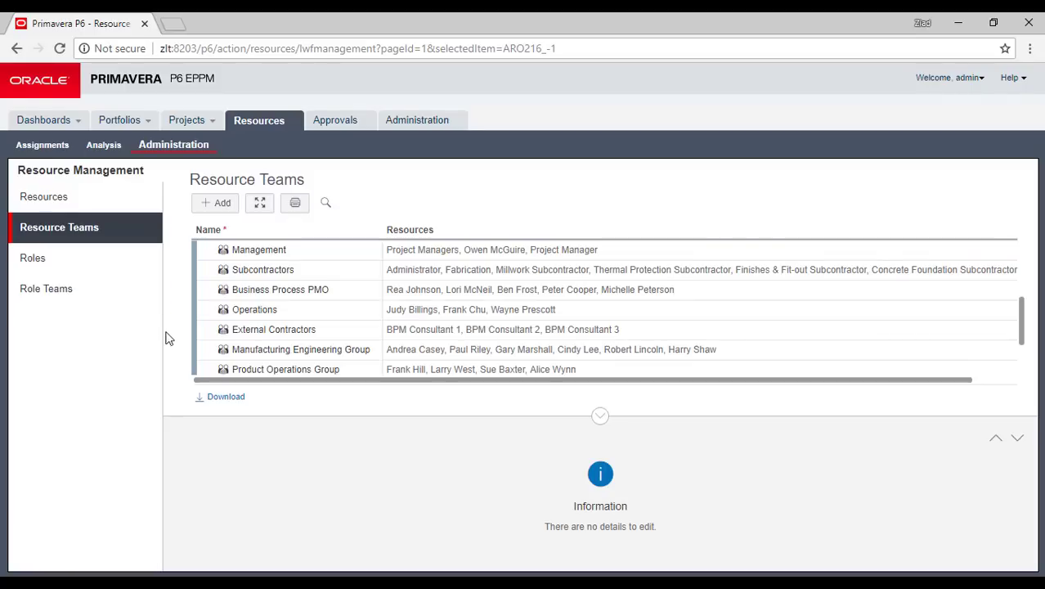
{"action": "left_click", "coordinate": [45, 266]}
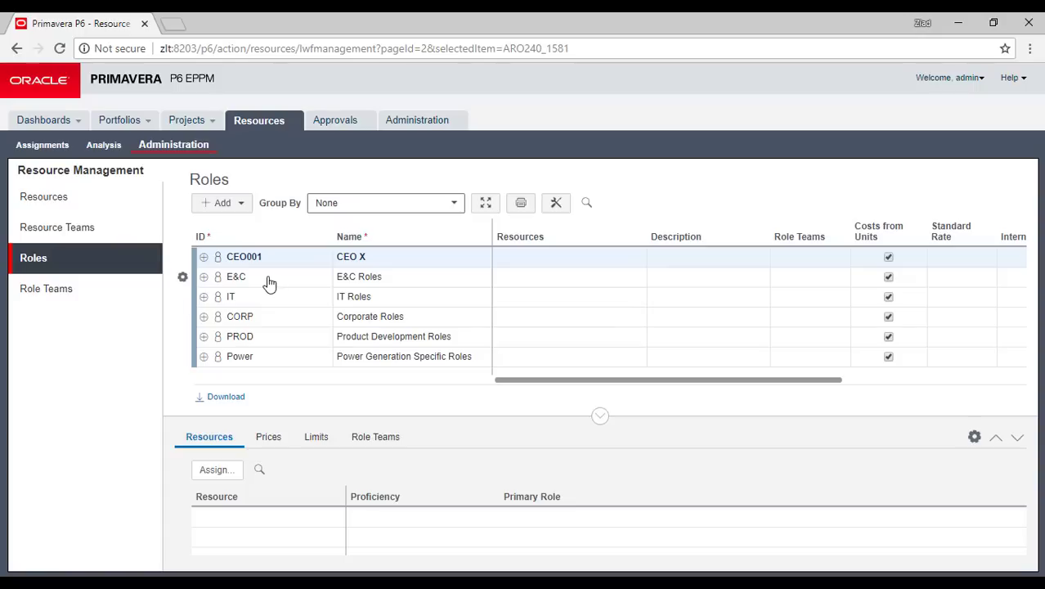
Expand the CEO001, COO001, Technical Manager and Construction Manager roles in the Roles grid
{"action": "left_click", "coordinate": [205, 258]}
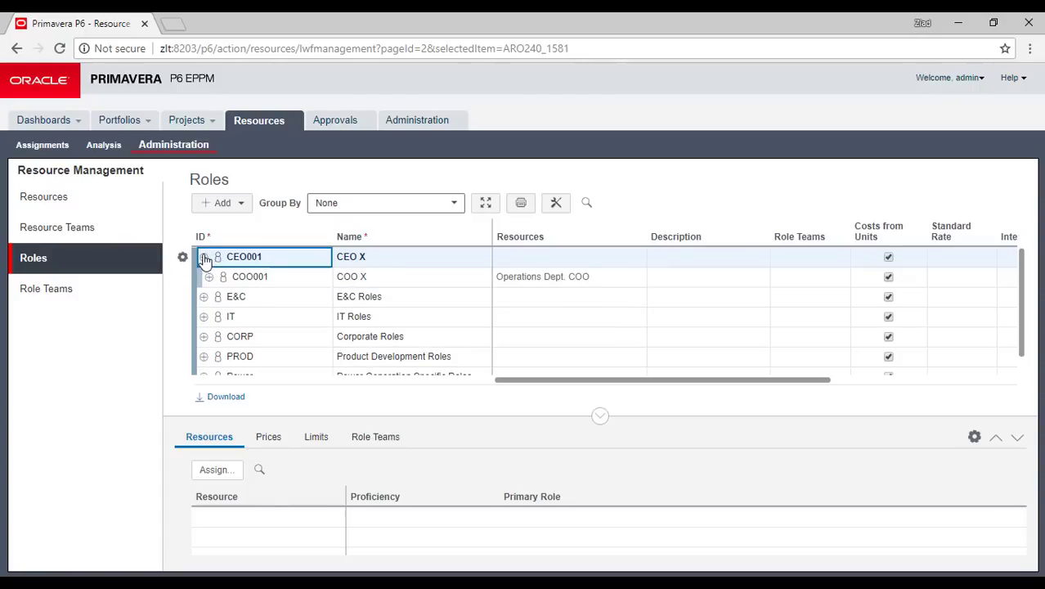
{"action": "left_click", "coordinate": [209, 278]}
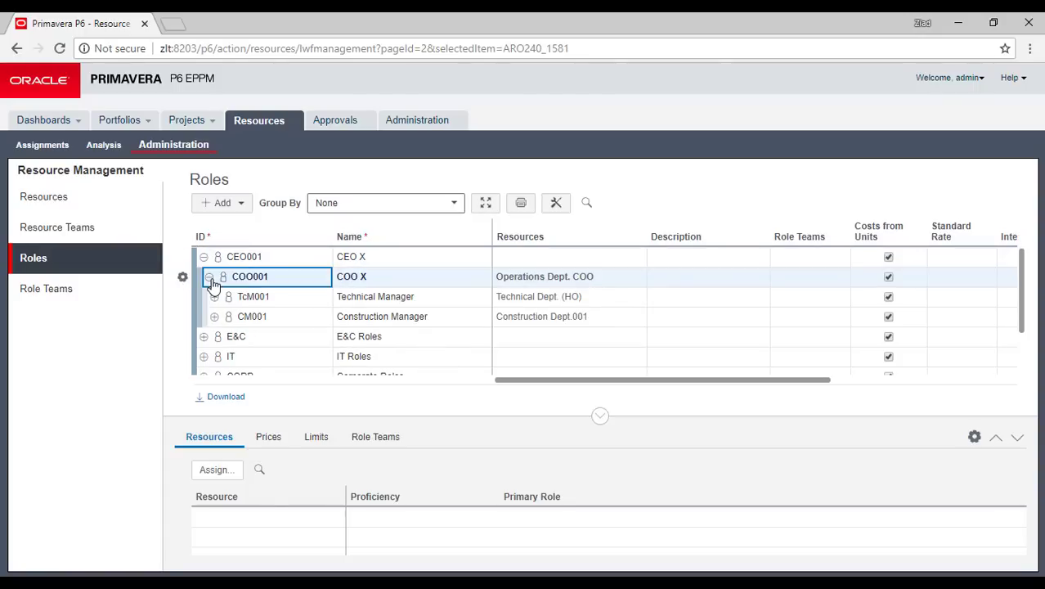
{"action": "left_click", "coordinate": [212, 298]}
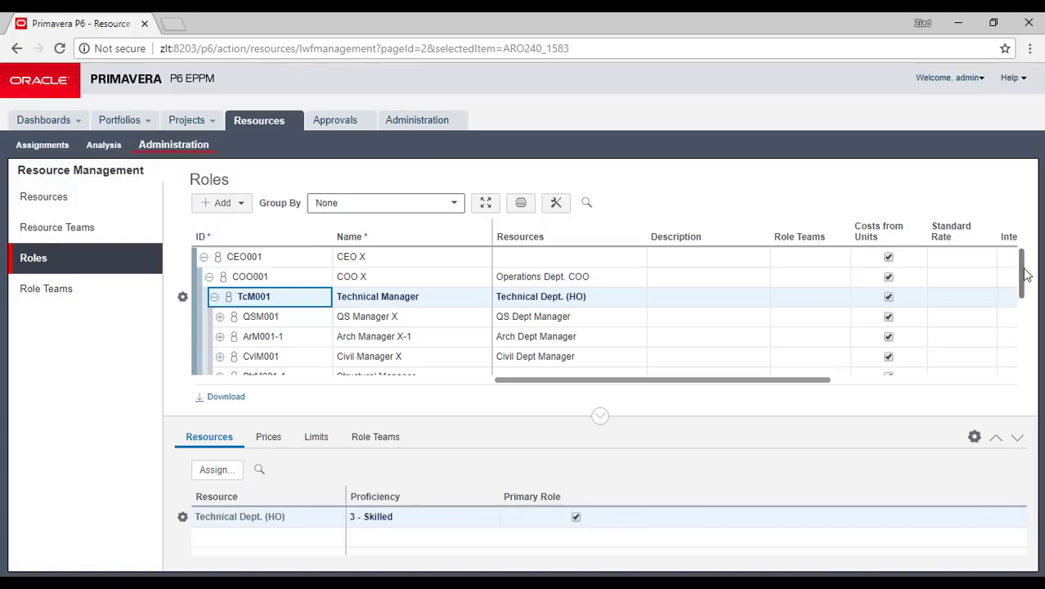
{"action": "left_click_drag", "start_coordinate": [1026, 280], "coordinate": [1031, 323]}
{"action": "left_click", "coordinate": [217, 318]}
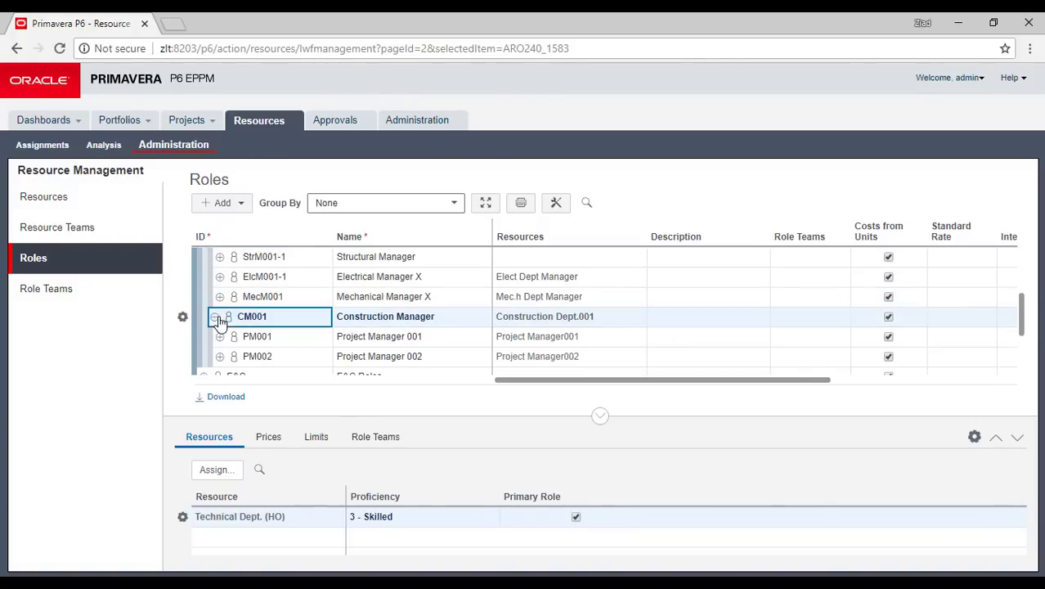
{"action": "left_click_drag", "start_coordinate": [1026, 309], "coordinate": [1029, 264]}
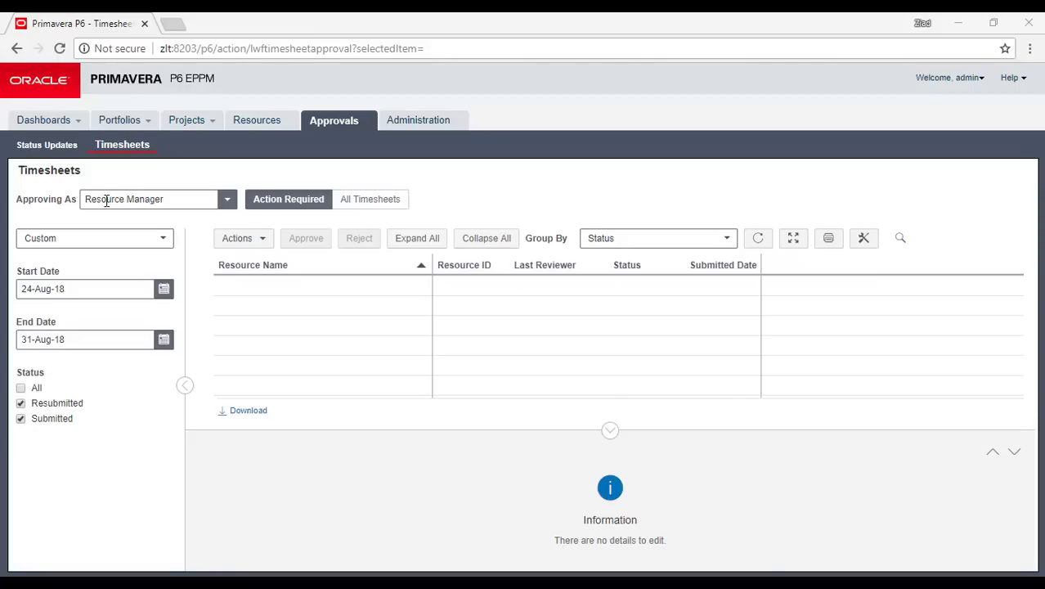
Check Status Updates approvals, finding none pending, then go to the Administration area
{"action": "left_click", "coordinate": [34, 145]}
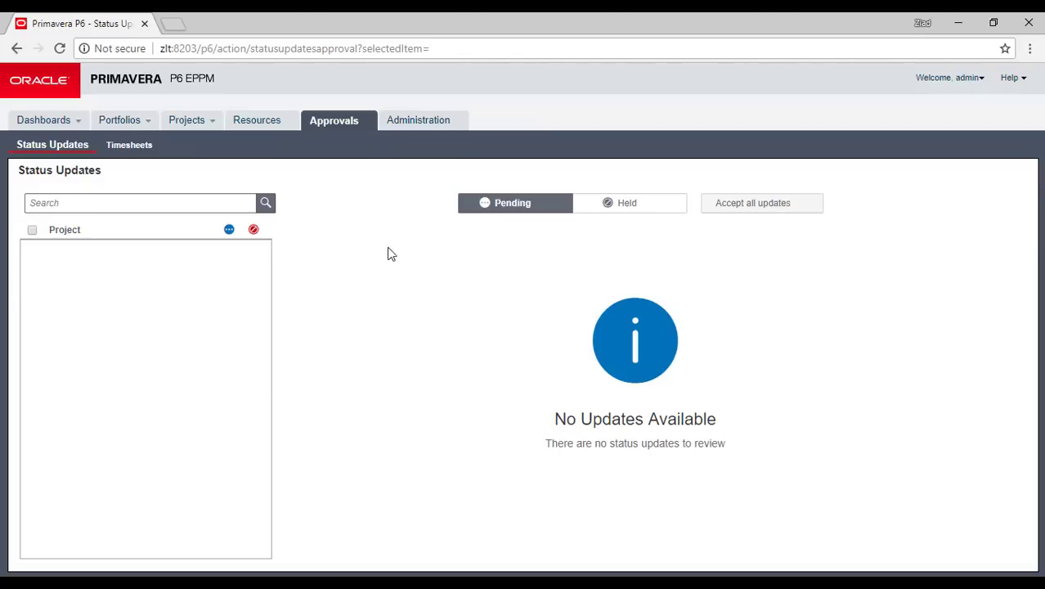
{"action": "left_click", "coordinate": [413, 122]}
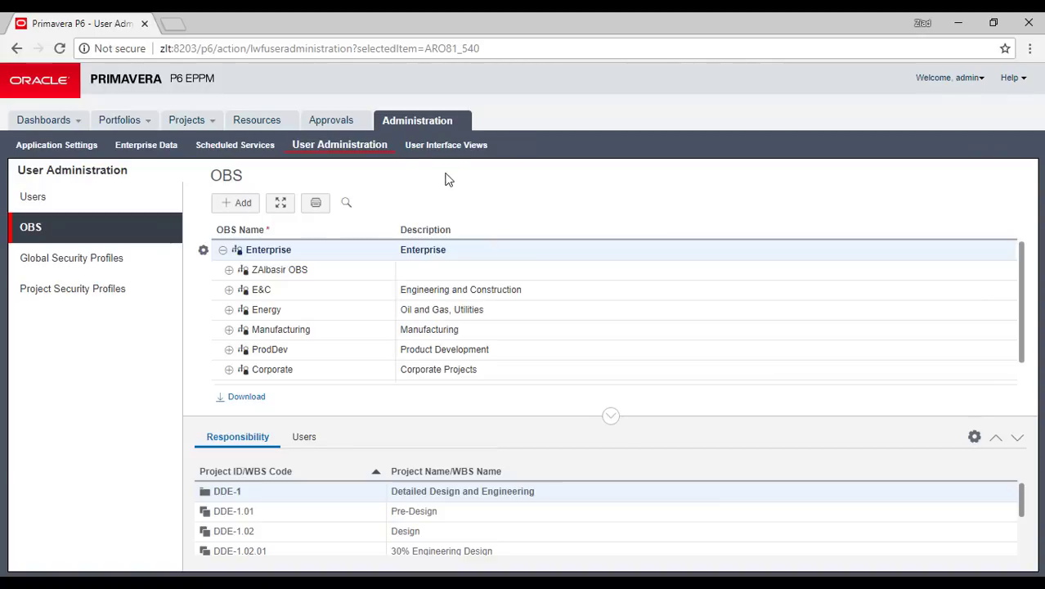
{"action": "left_click", "coordinate": [55, 204]}
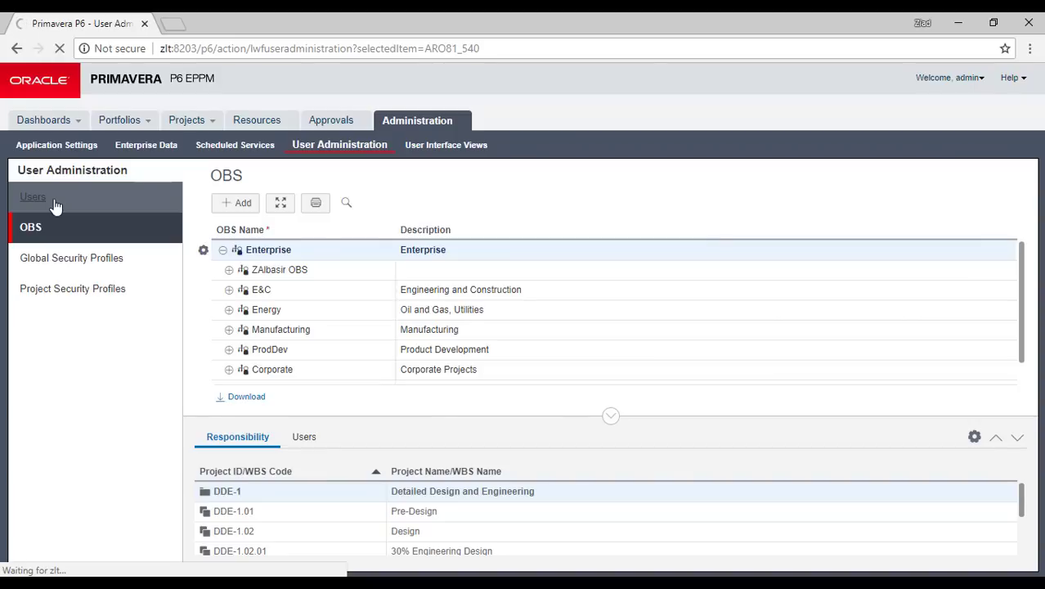
Review the application users and their module access, then show Global Security Profiles
{"action": "left_click", "coordinate": [54, 205]}
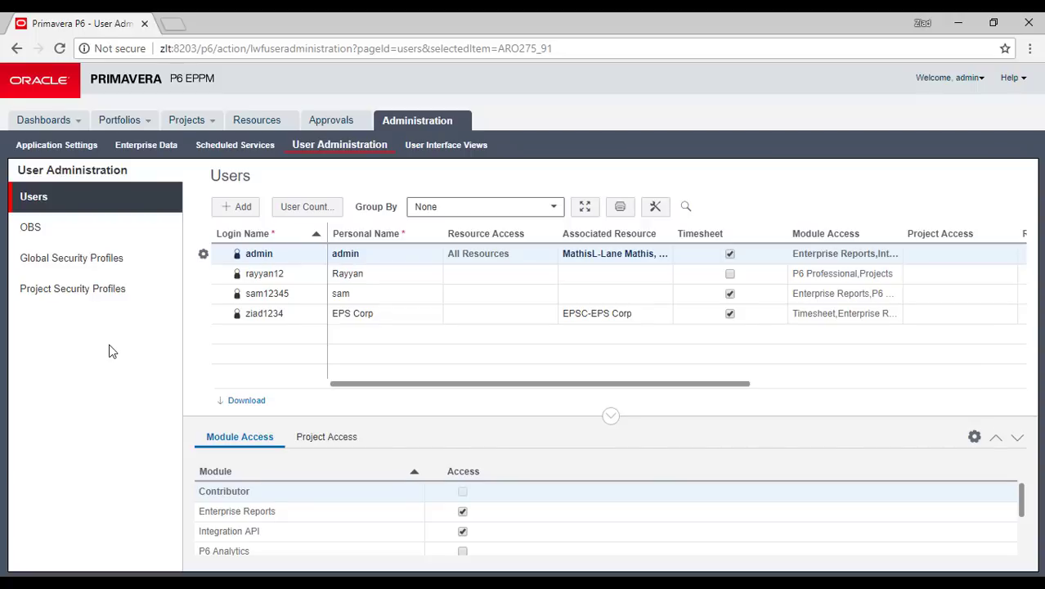
{"action": "left_click", "coordinate": [68, 262]}
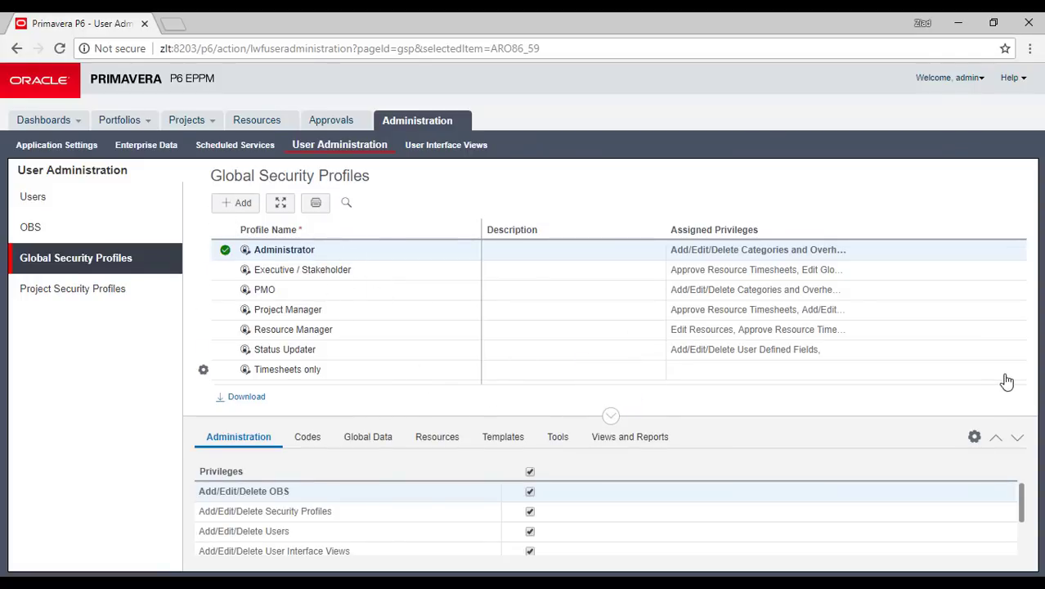
Scroll through the Administrator profile's administration privileges, then show Project Security Profiles
{"action": "left_click", "coordinate": [1028, 511]}
{"action": "left_click_drag", "start_coordinate": [1027, 511], "coordinate": [1020, 540]}
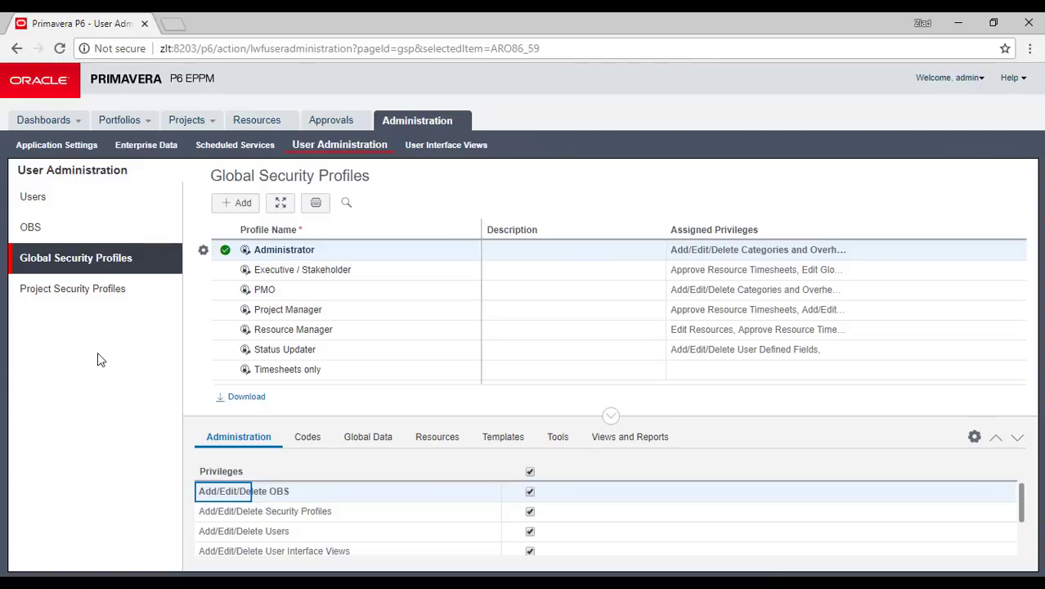
{"action": "left_click", "coordinate": [57, 291]}
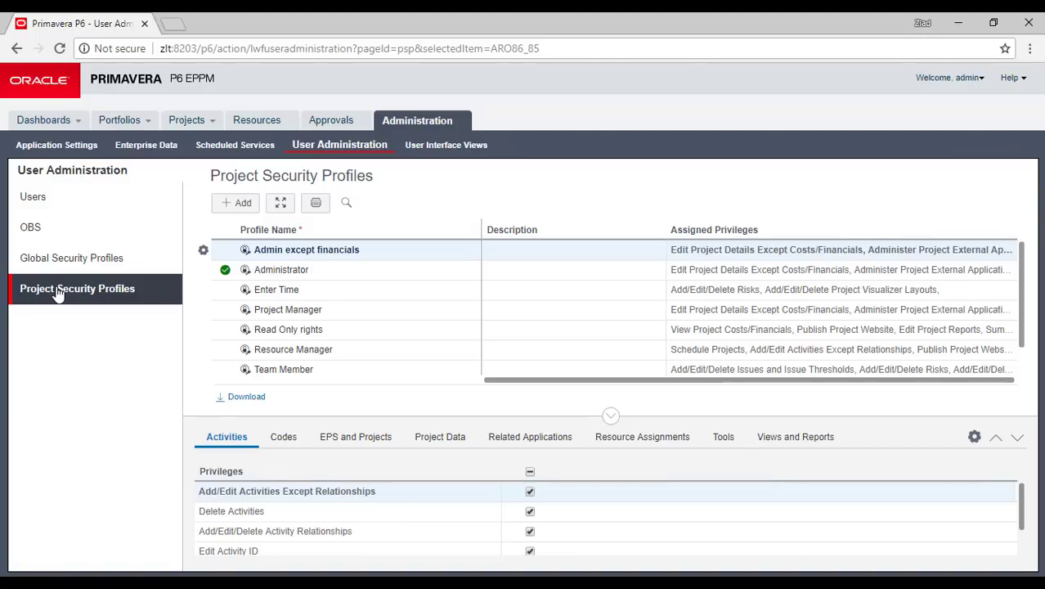
Reload Project Security Profiles to view Admin except financials' Activities privileges
{"action": "left_click", "coordinate": [57, 292]}
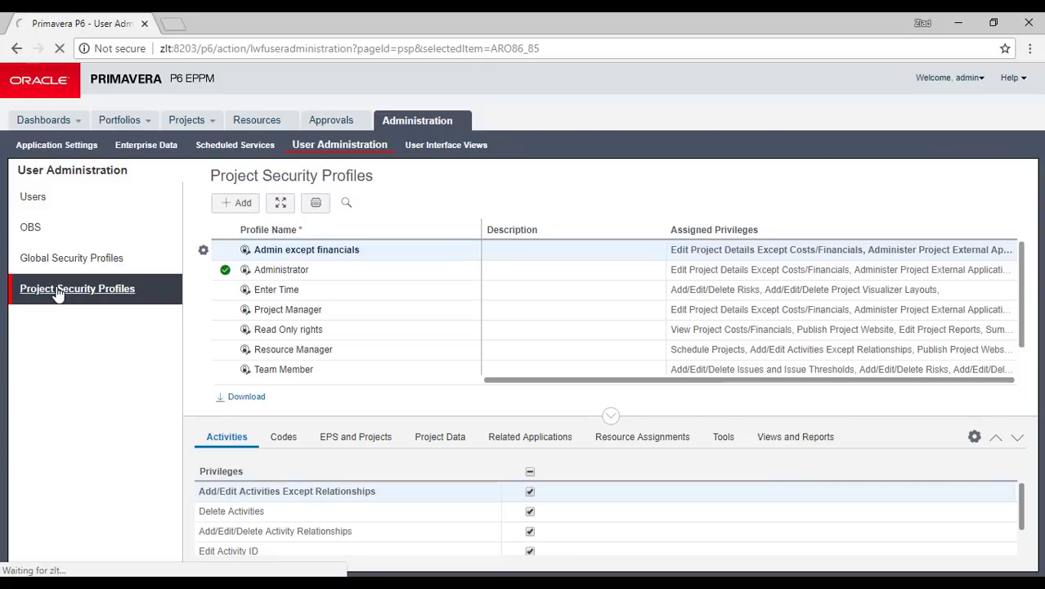